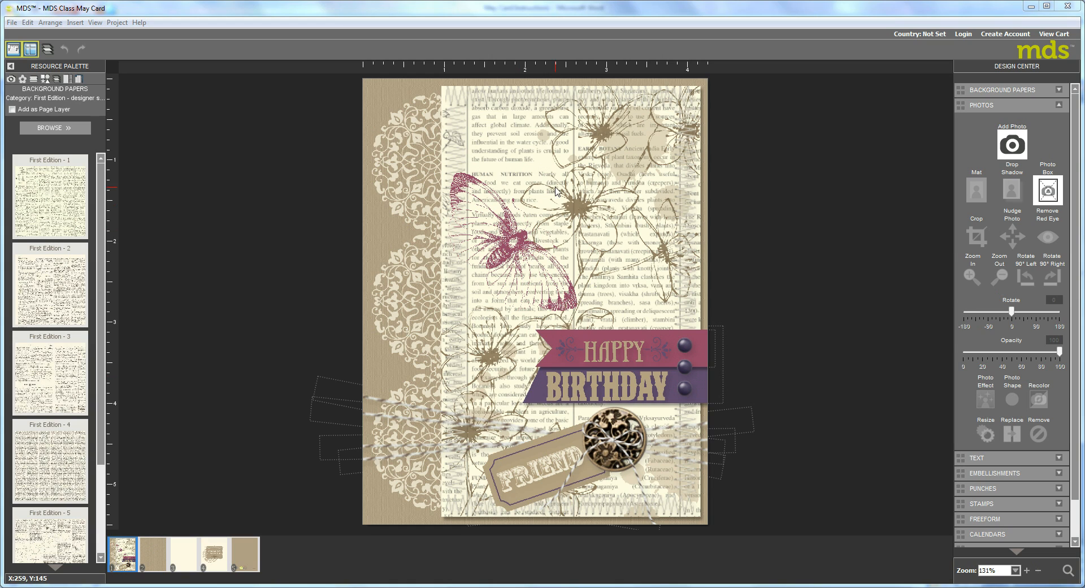
On page 2, fill the empty photo box with the First Edition - 1 paper and enlarge its print within the box
click(151, 561)
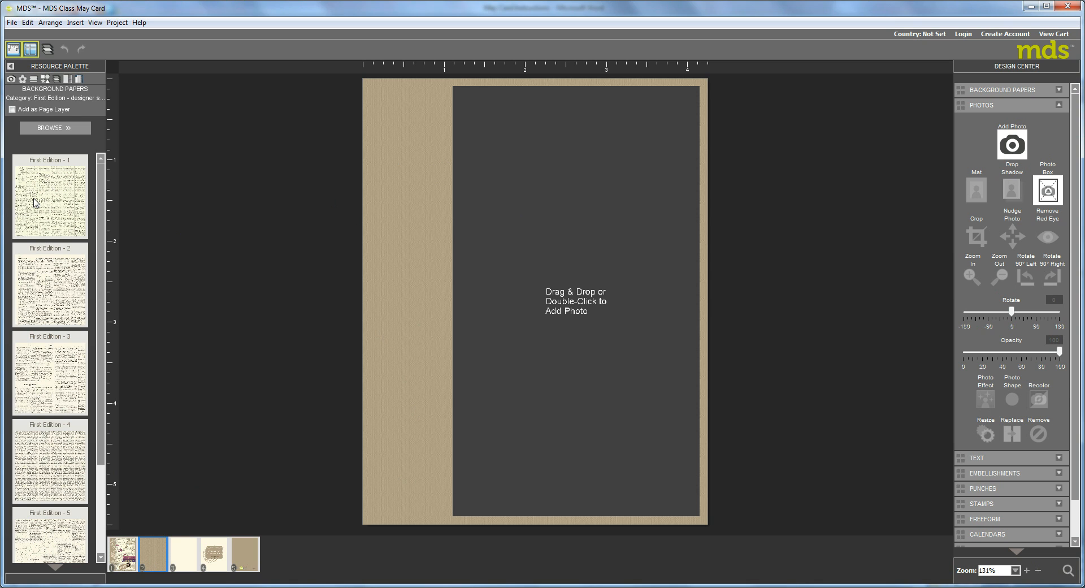
drag(34, 202, 564, 280)
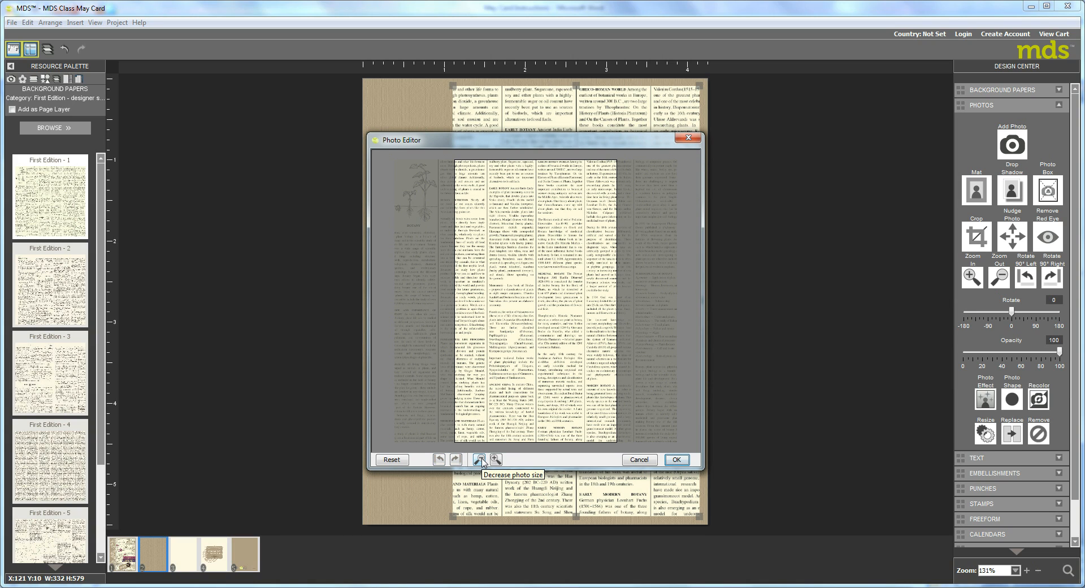
click(480, 459)
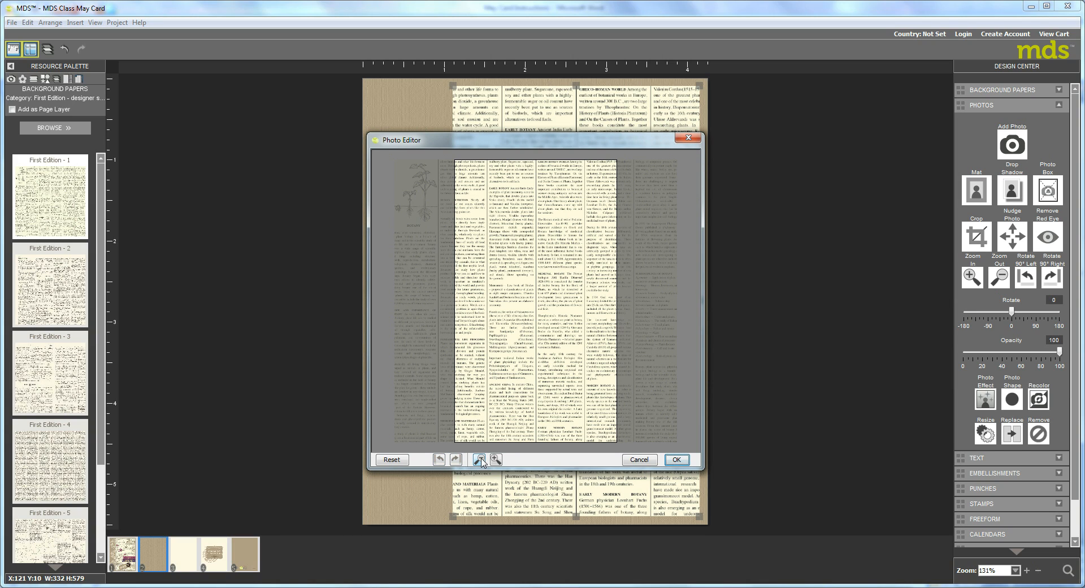
click(495, 460)
click(496, 460)
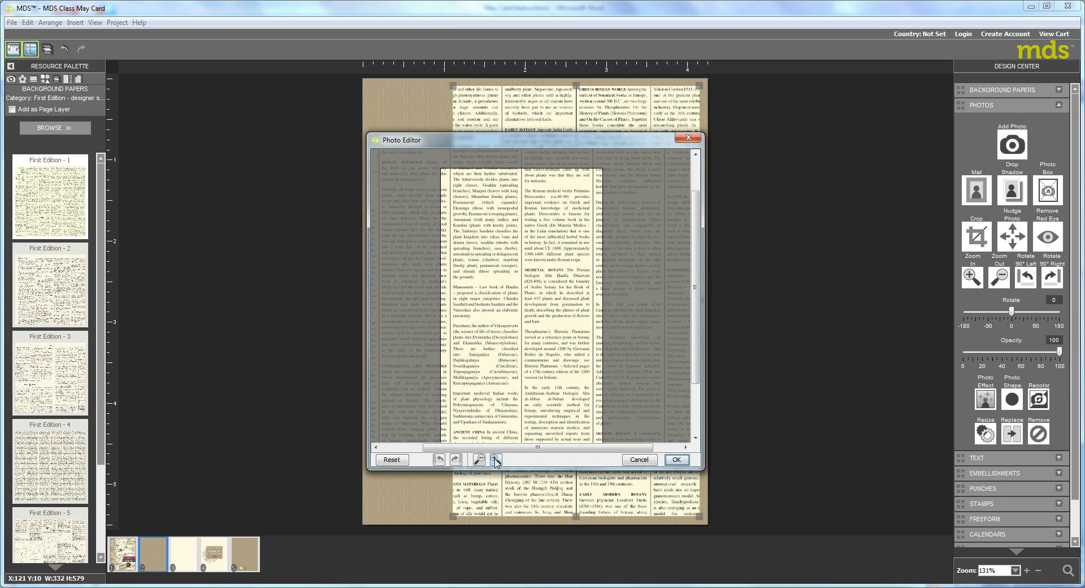
click(677, 459)
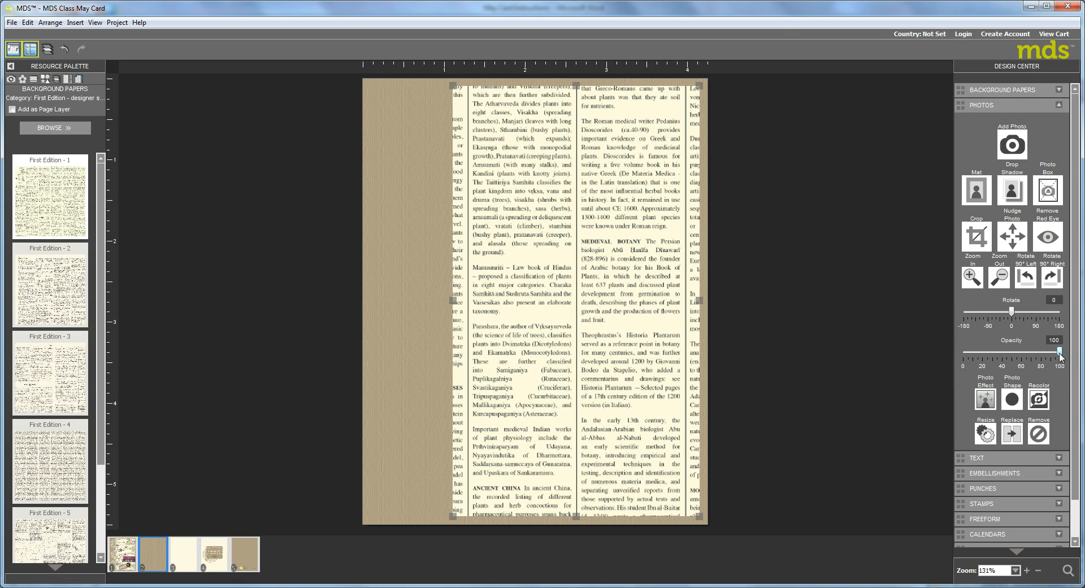
Set the text paper's opacity to 60 and enable a drop shadow with 35% opacity and a blur of 5
drag(1059, 355, 1026, 365)
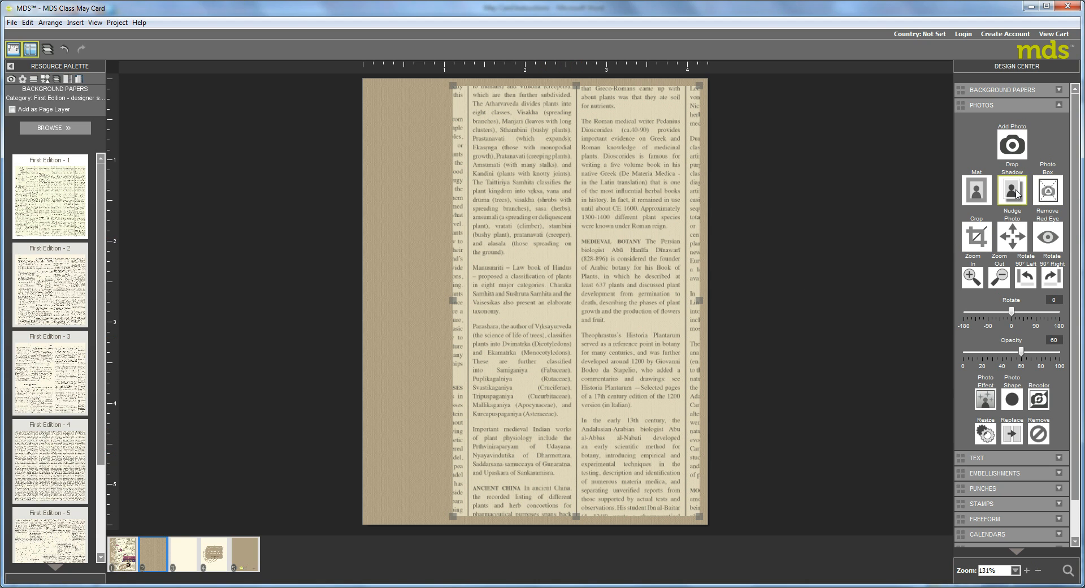
click(1016, 190)
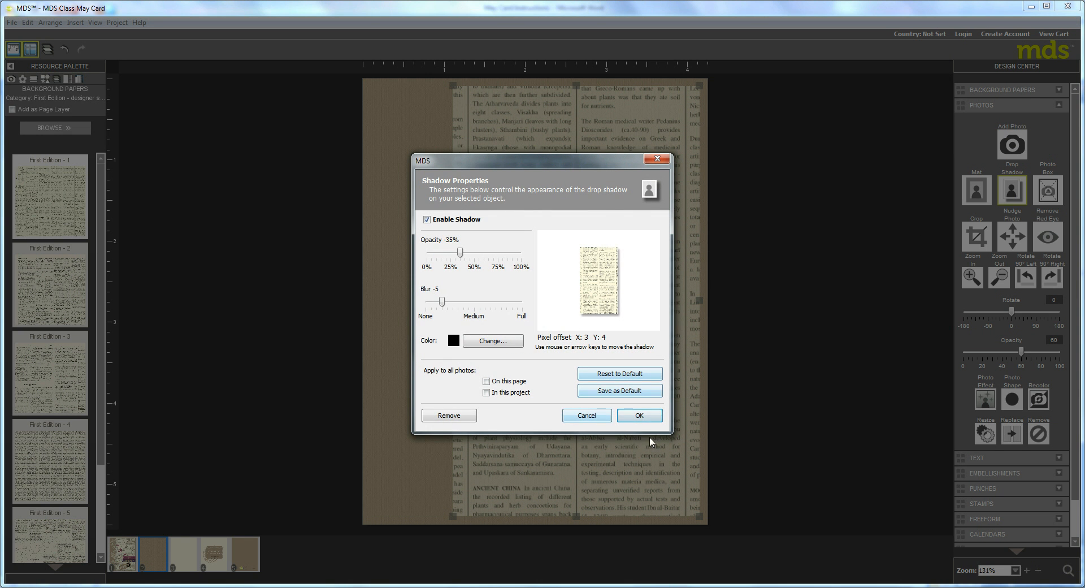
click(647, 418)
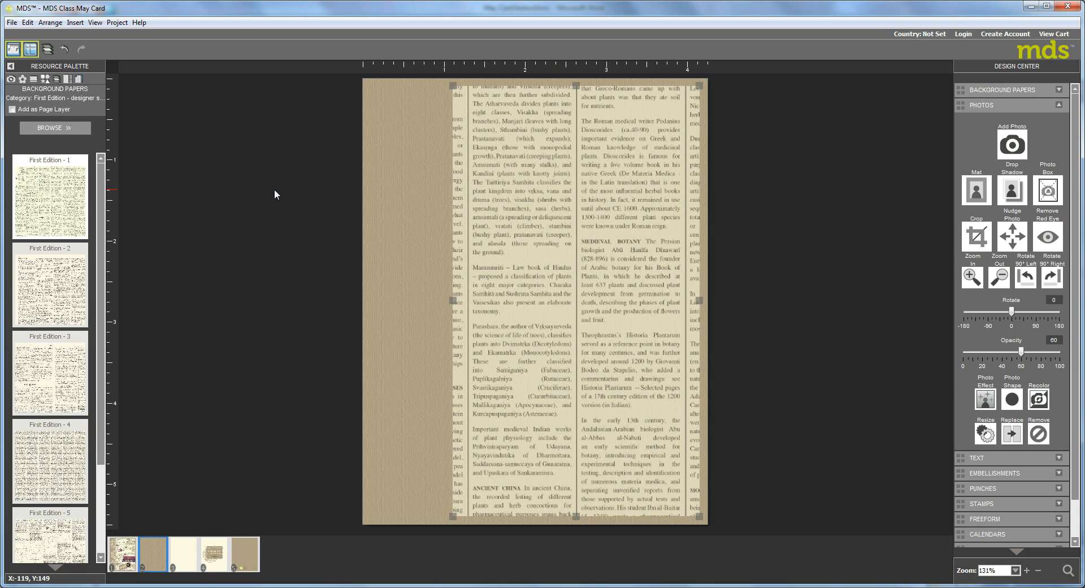
Duplicate the text paper box in place and clear the paper out of the copy, leaving an empty photo box
click(27, 22)
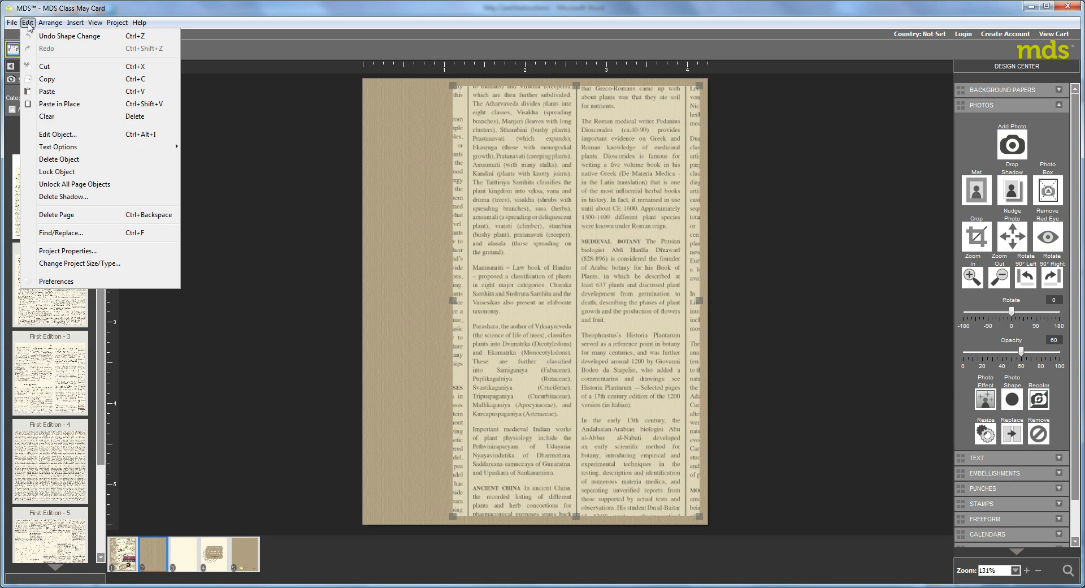
click(45, 80)
click(28, 22)
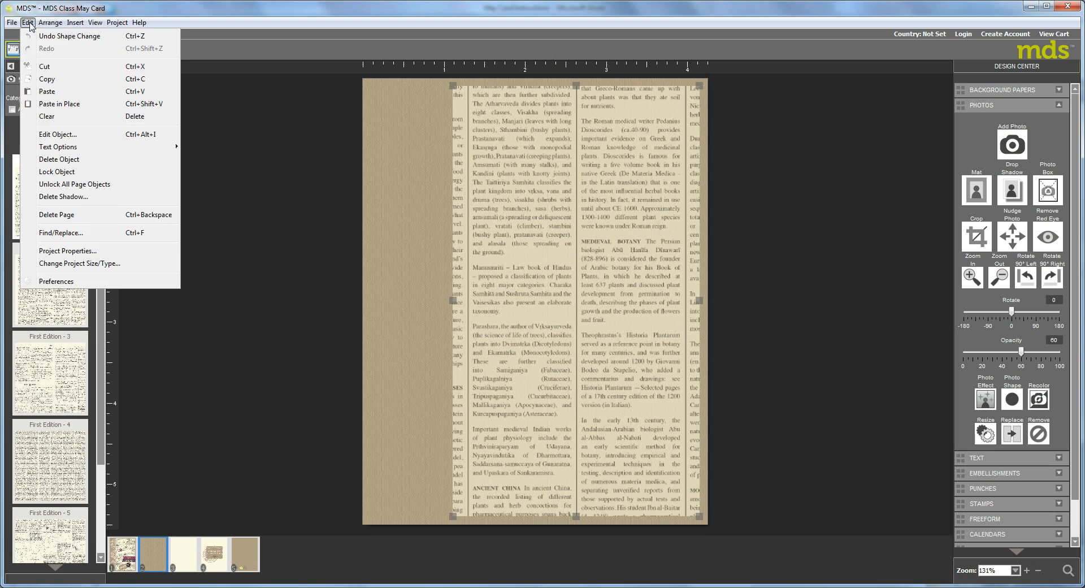
click(56, 105)
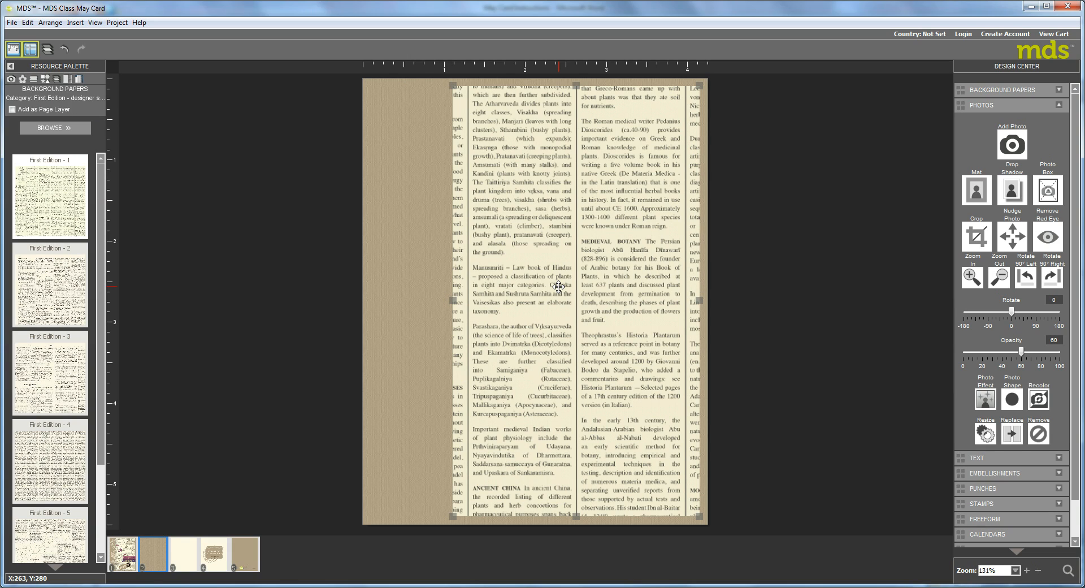
key(Delete)
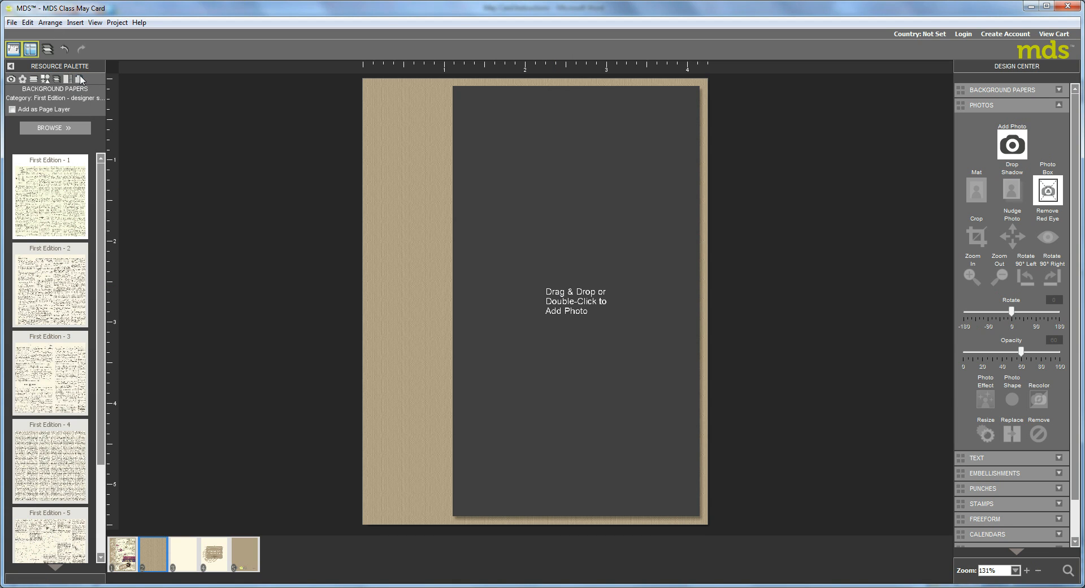
Fill the empty photo box with Very Vanilla from the Card Stock category
click(67, 128)
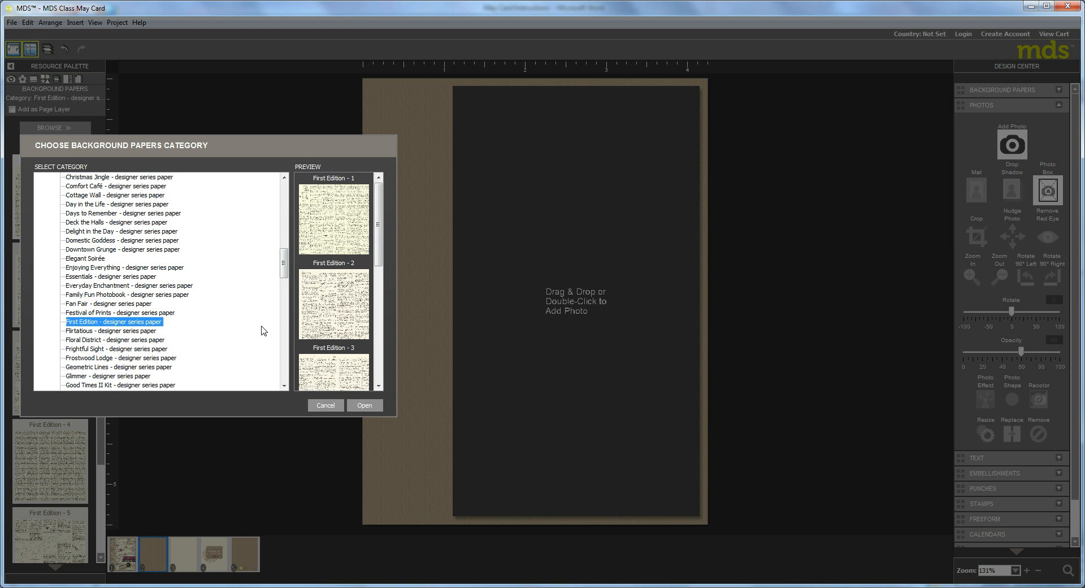
drag(284, 263, 283, 182)
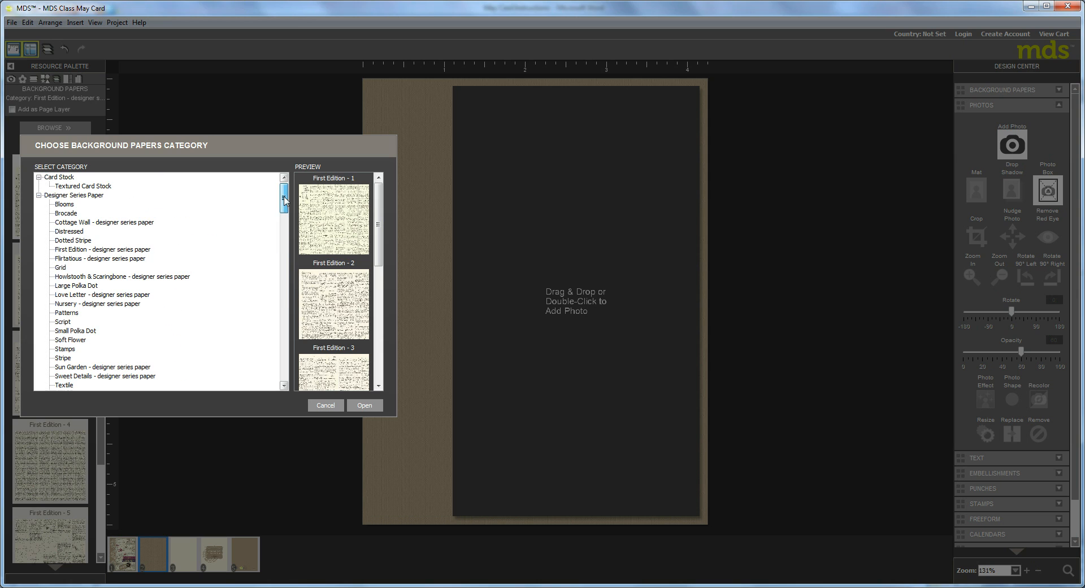
click(65, 178)
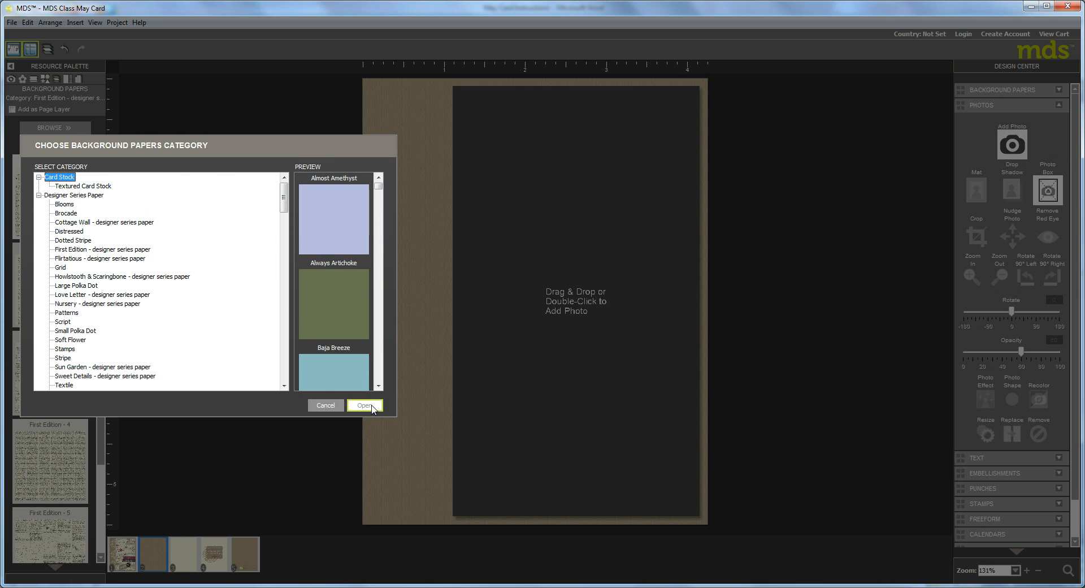
click(364, 406)
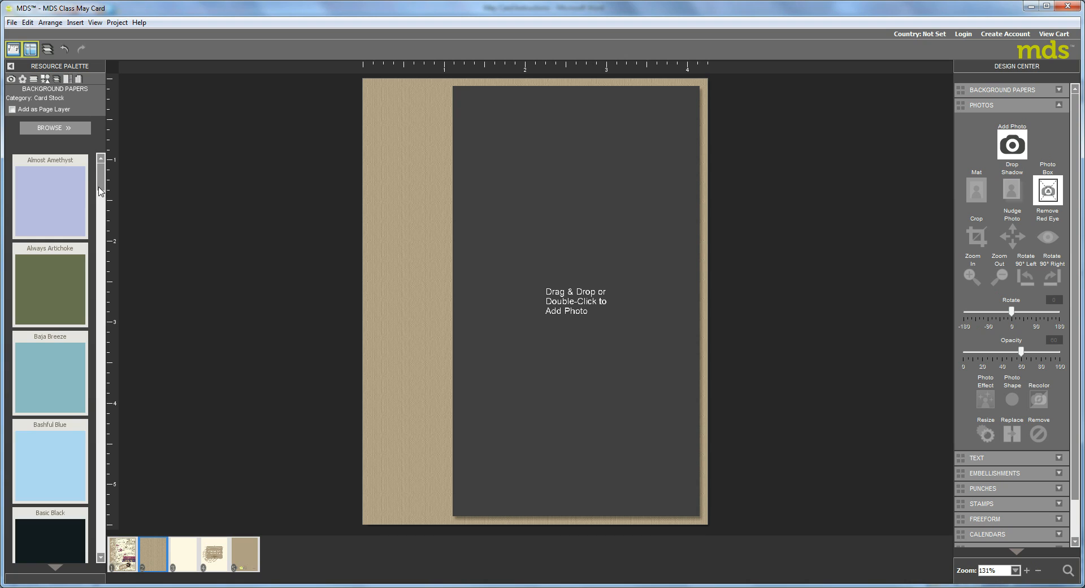
drag(100, 191, 113, 543)
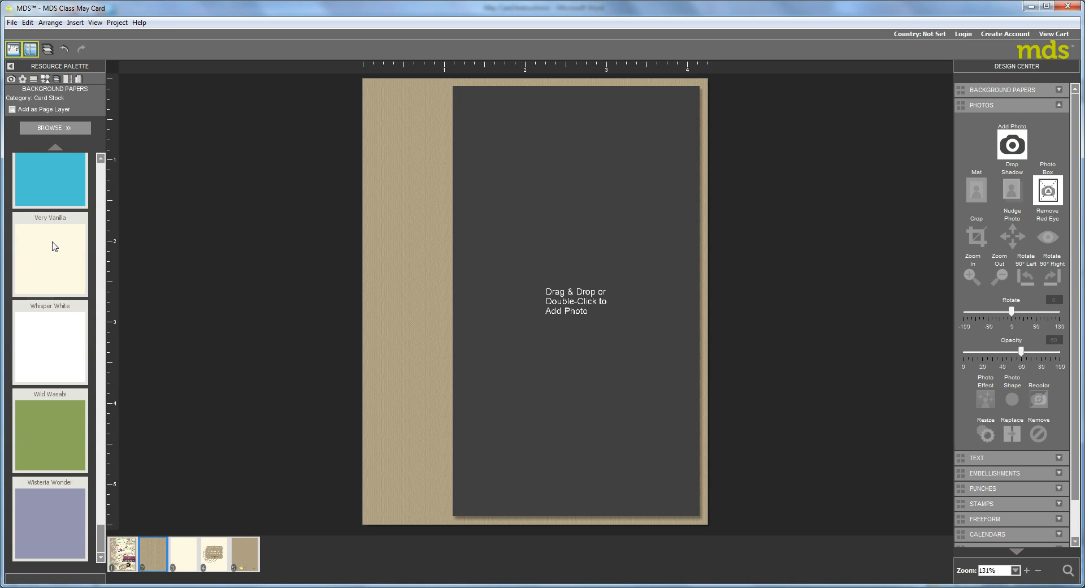
drag(47, 244, 591, 268)
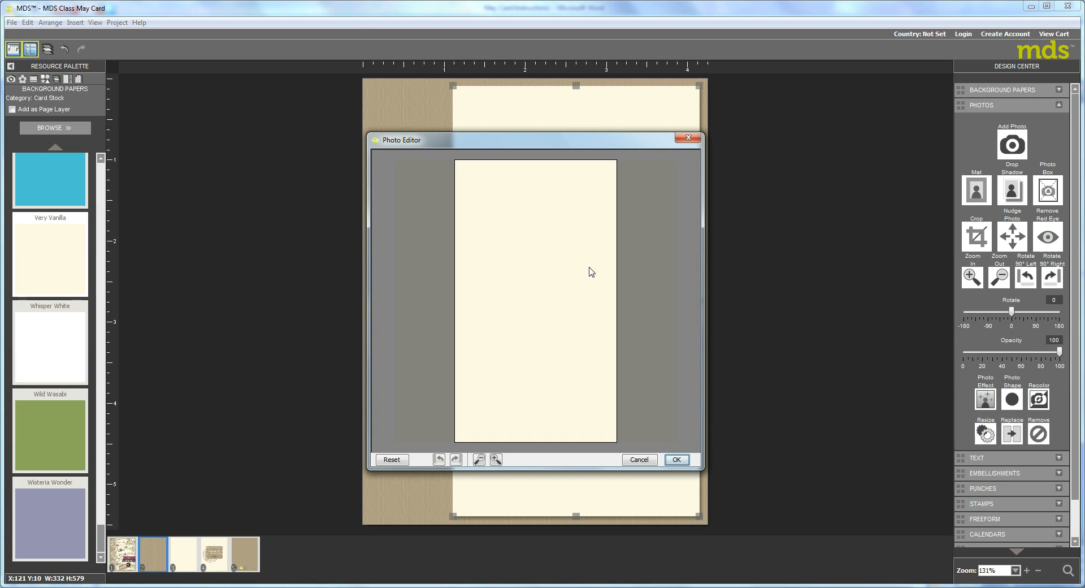
click(677, 460)
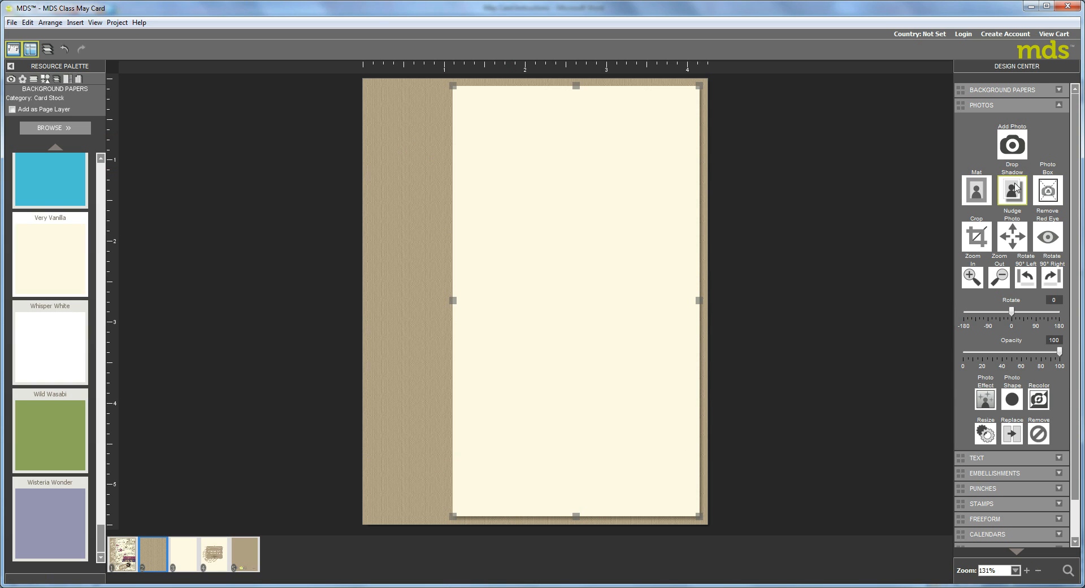
Apply a drop shadow with 35% opacity and a blur of 5 to the vanilla box and send it behind the text paper
click(1014, 187)
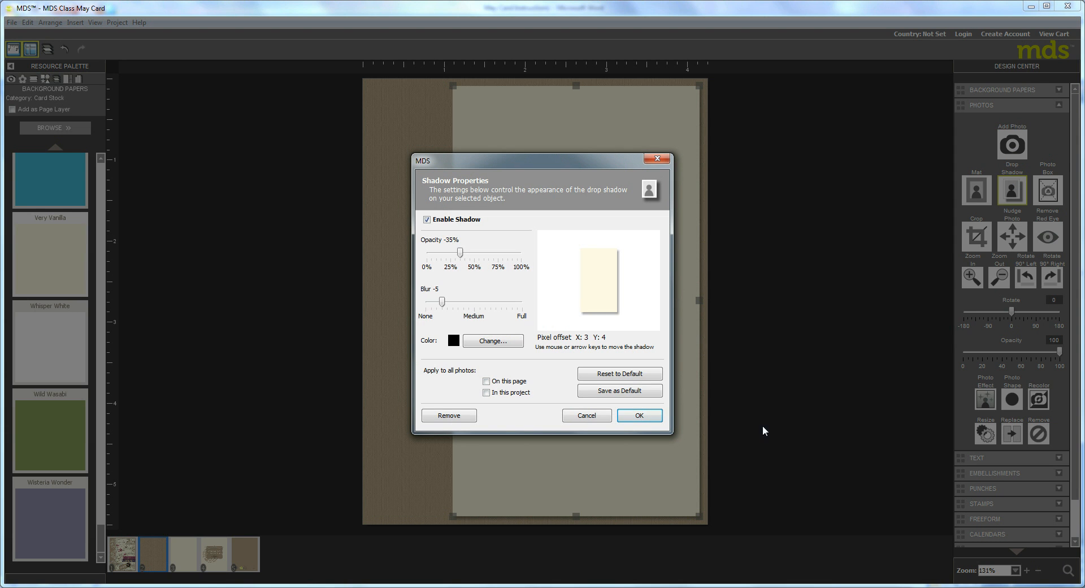
click(638, 416)
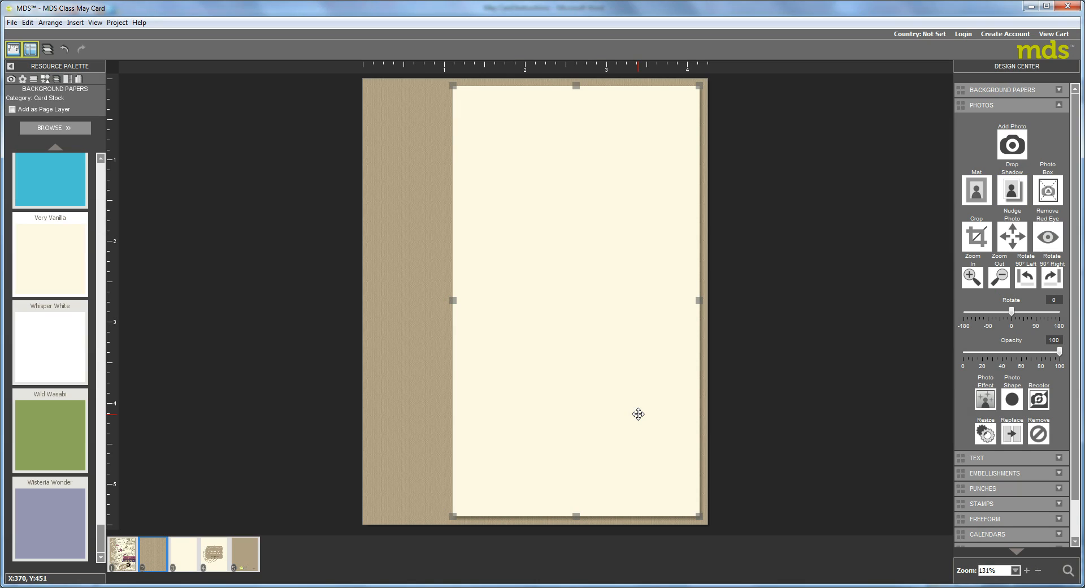
click(46, 51)
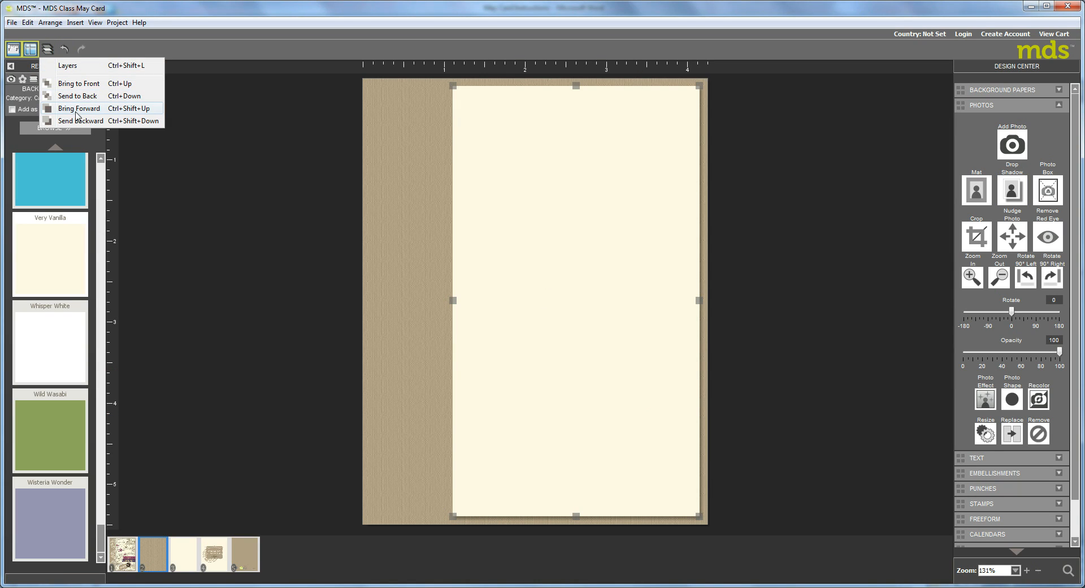
click(77, 110)
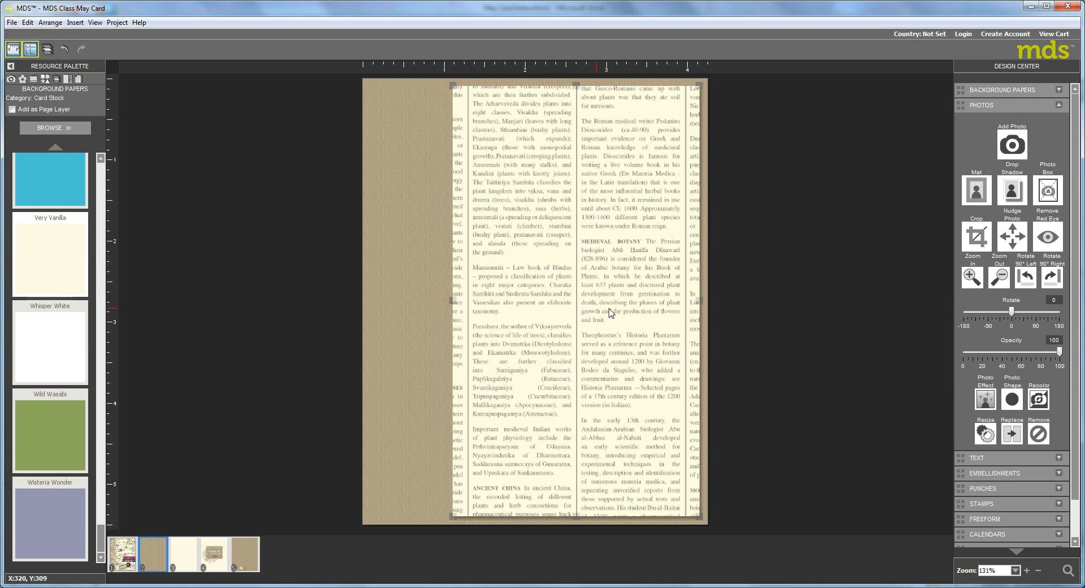
Disable the drop shadow on the text paper box lying over the vanilla layer
click(583, 273)
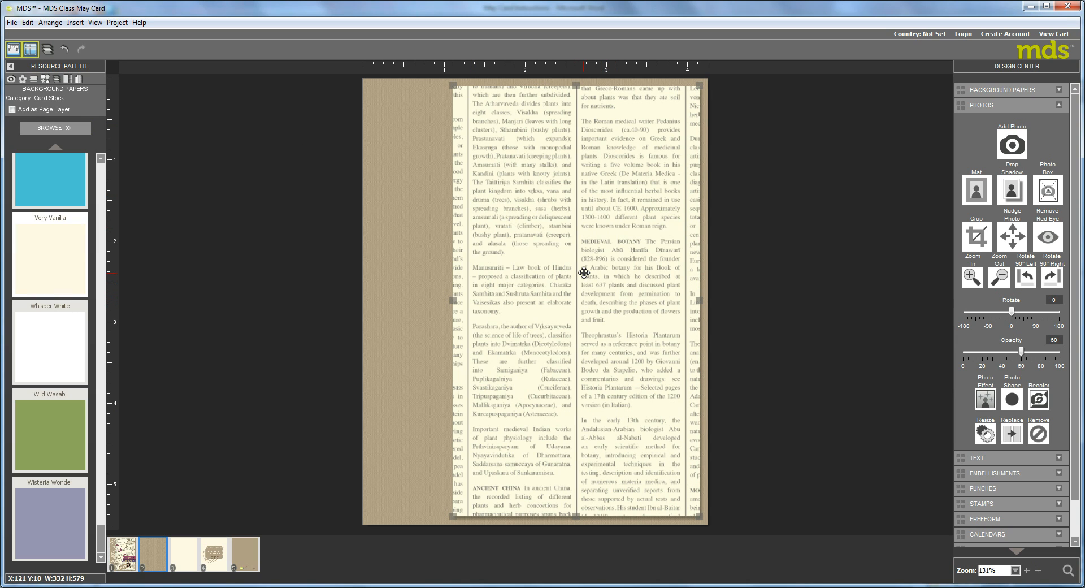
click(1012, 190)
click(427, 219)
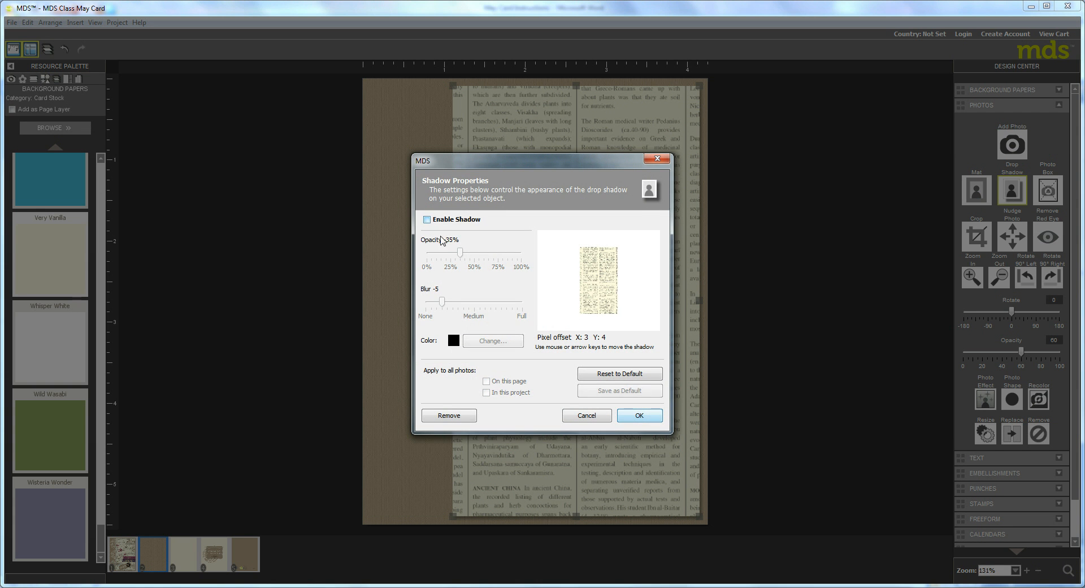
click(644, 416)
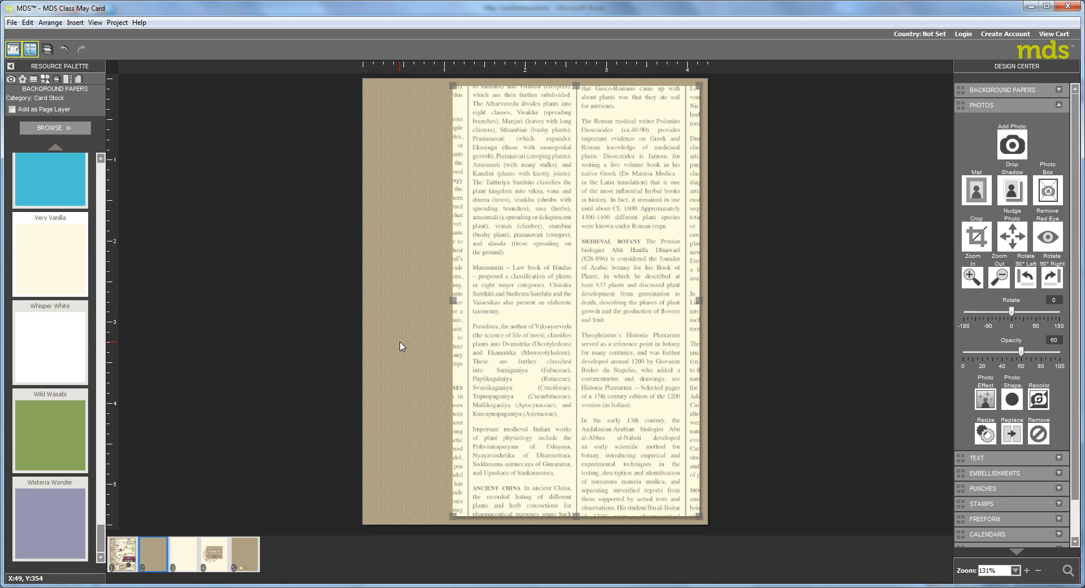
Add the large round Artistic Etching stamp, shrink it to about 1.9 inches wide, and place it over the text paper's upper left edge
click(34, 79)
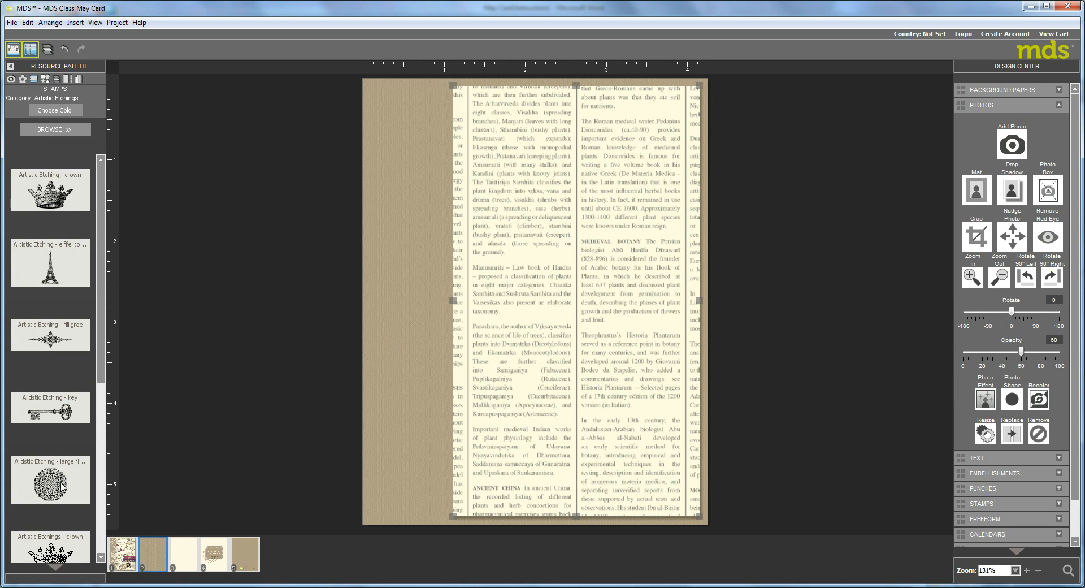
drag(64, 486, 544, 200)
drag(609, 87, 533, 162)
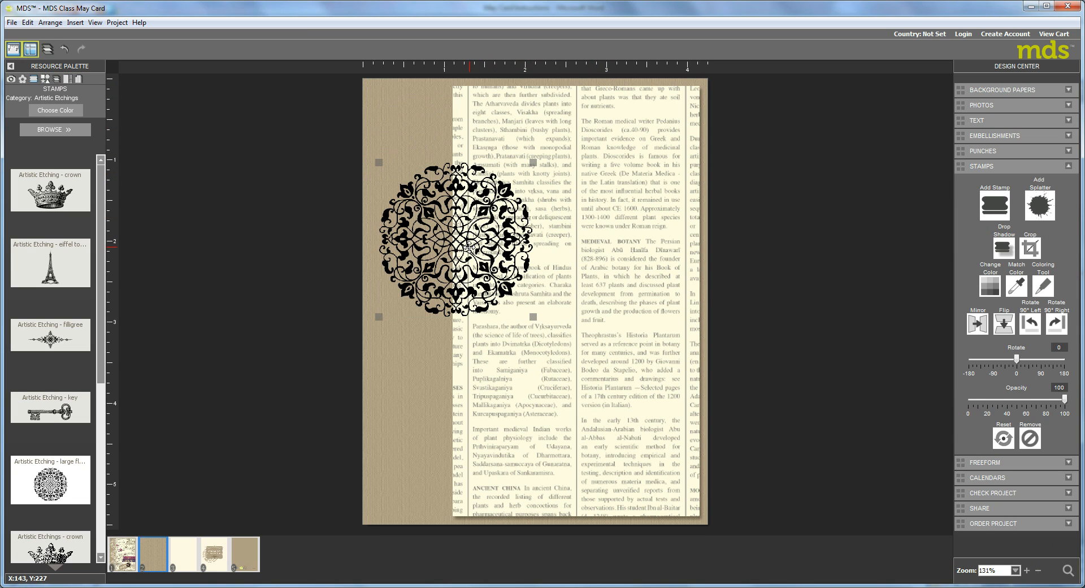
drag(468, 247, 476, 172)
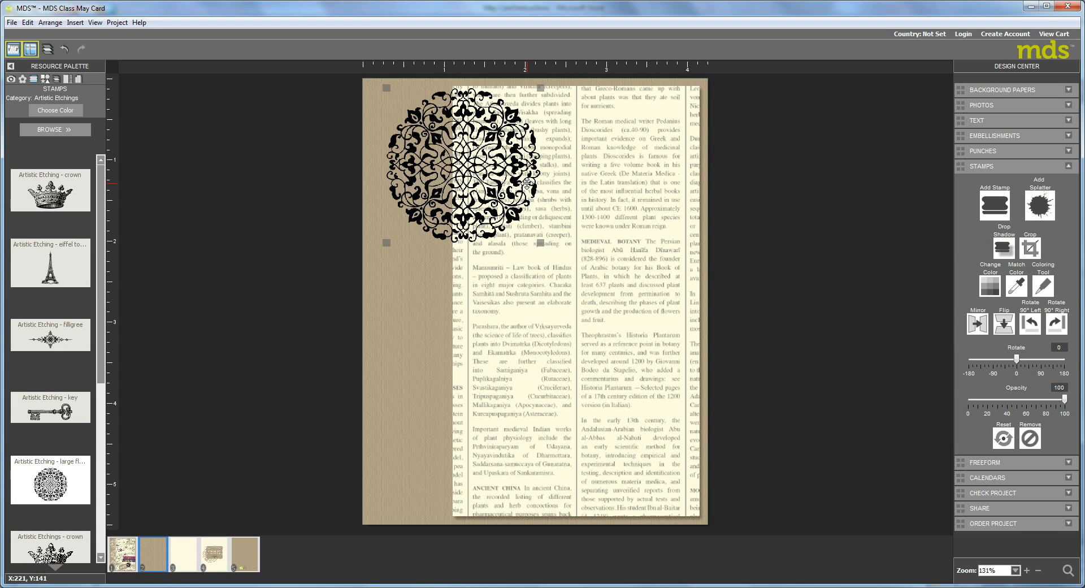
Paste copies of the round stamp and stack three in a vertical column along the text paper's left edge
key(ctrl+v)
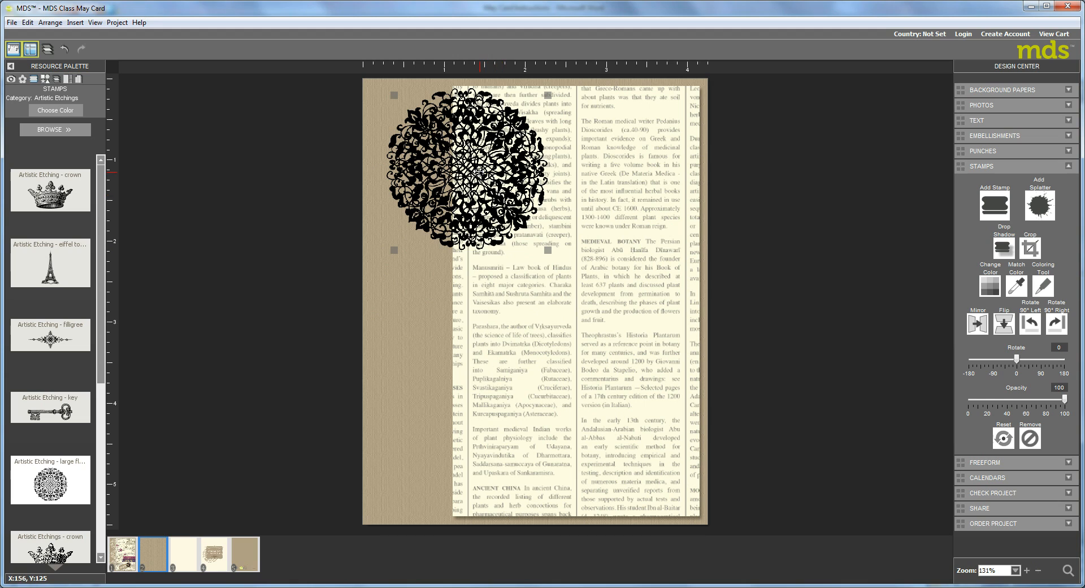
drag(475, 180, 461, 438)
drag(474, 195, 463, 318)
mouse_move(485, 161)
mouse_down()
mouse_move(484, 113)
mouse_move(465, 170)
mouse_up()
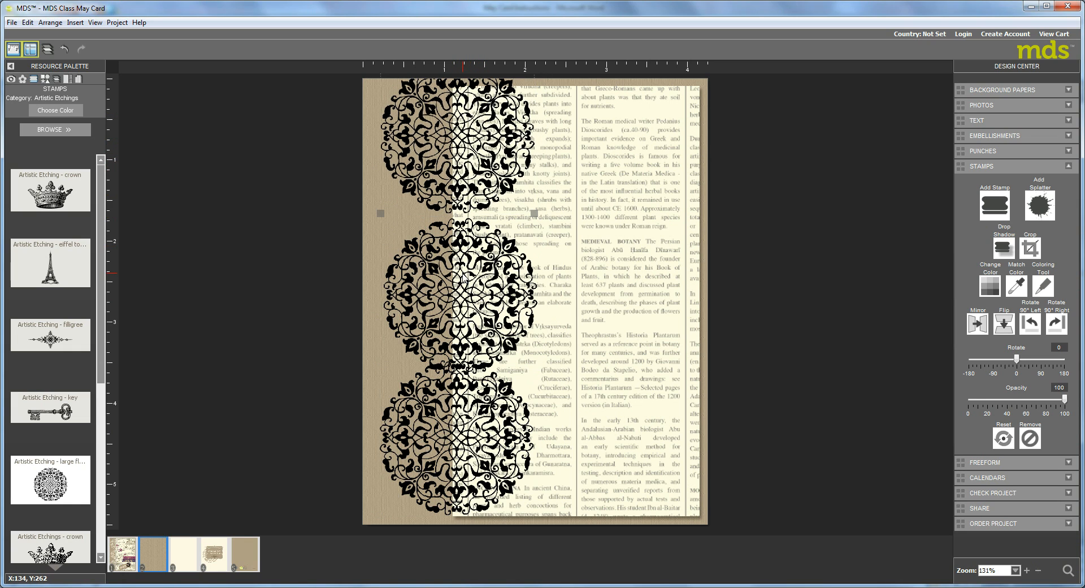
click(461, 266)
drag(461, 265, 459, 259)
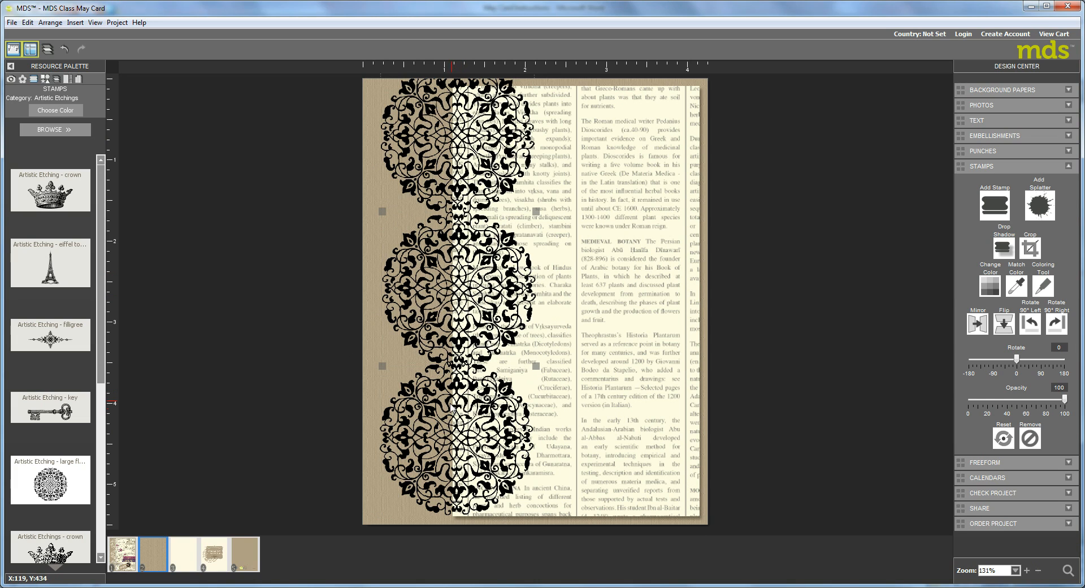
drag(466, 425, 465, 417)
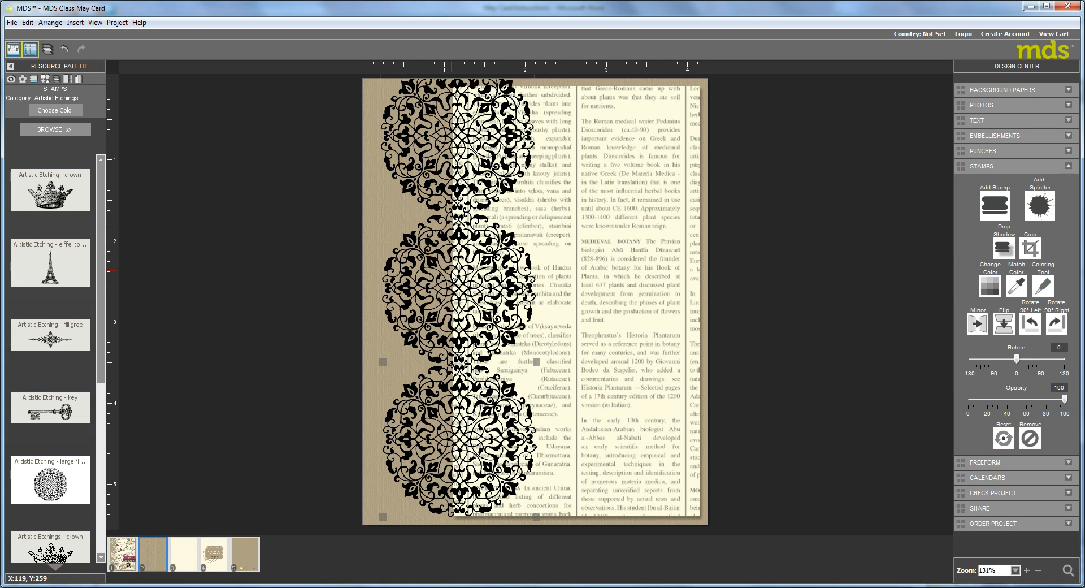
Align the three round stamps by their left edges and space them evenly in the vertical direction
click(452, 275)
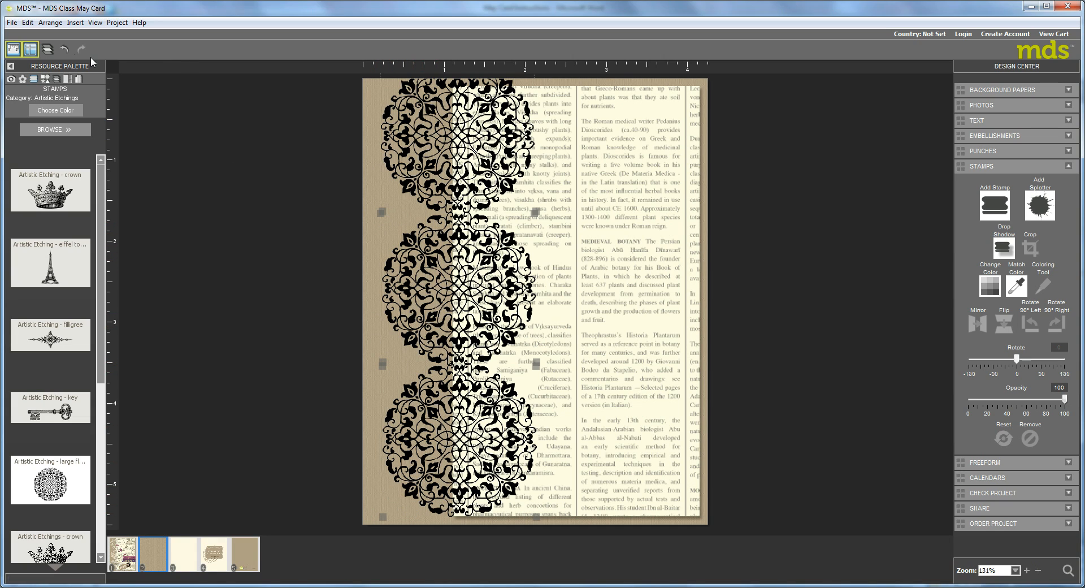
click(51, 24)
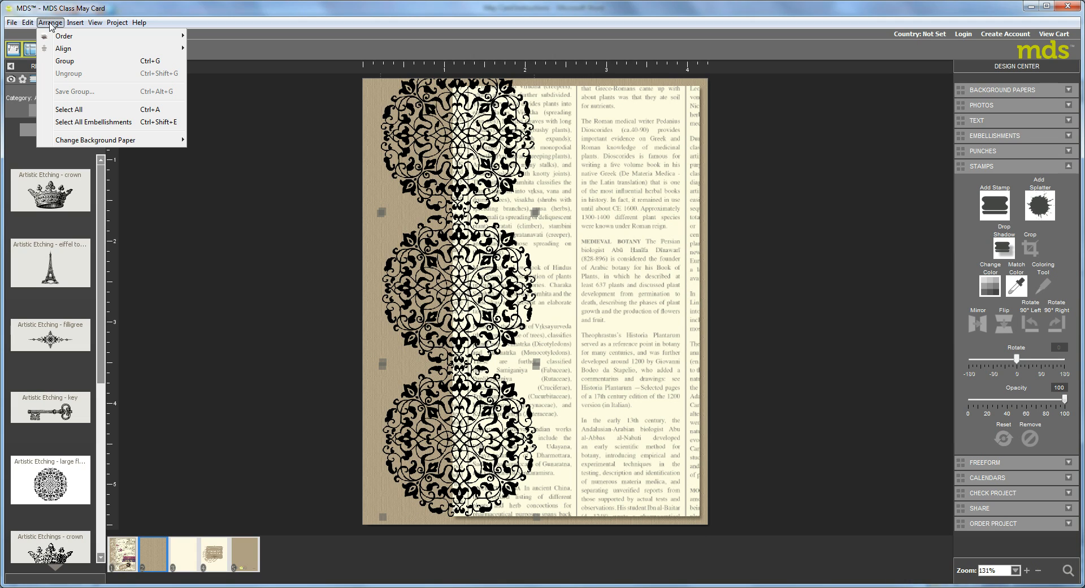
mouse_move(51, 50)
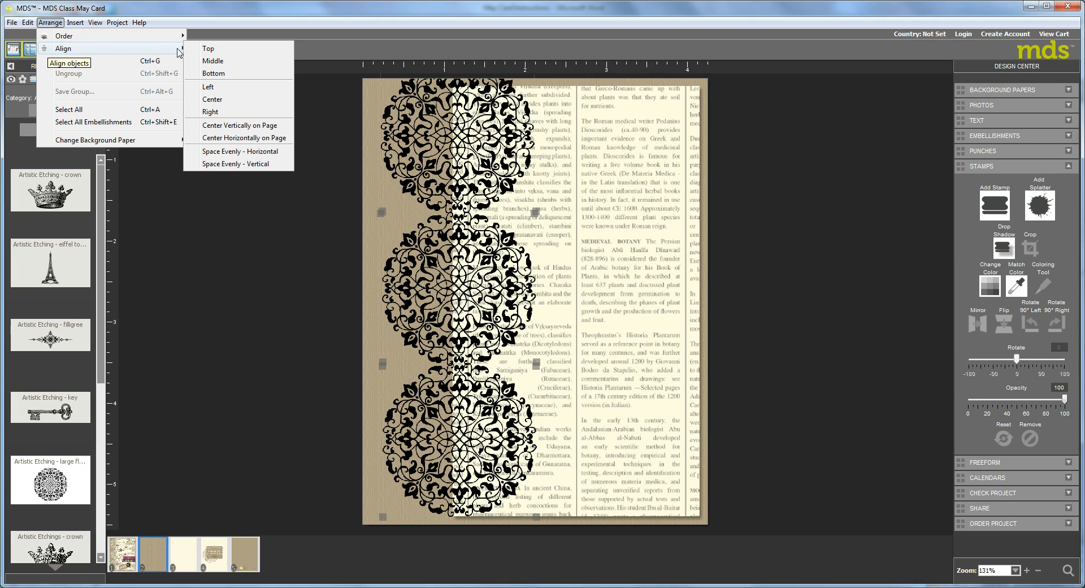
click(208, 88)
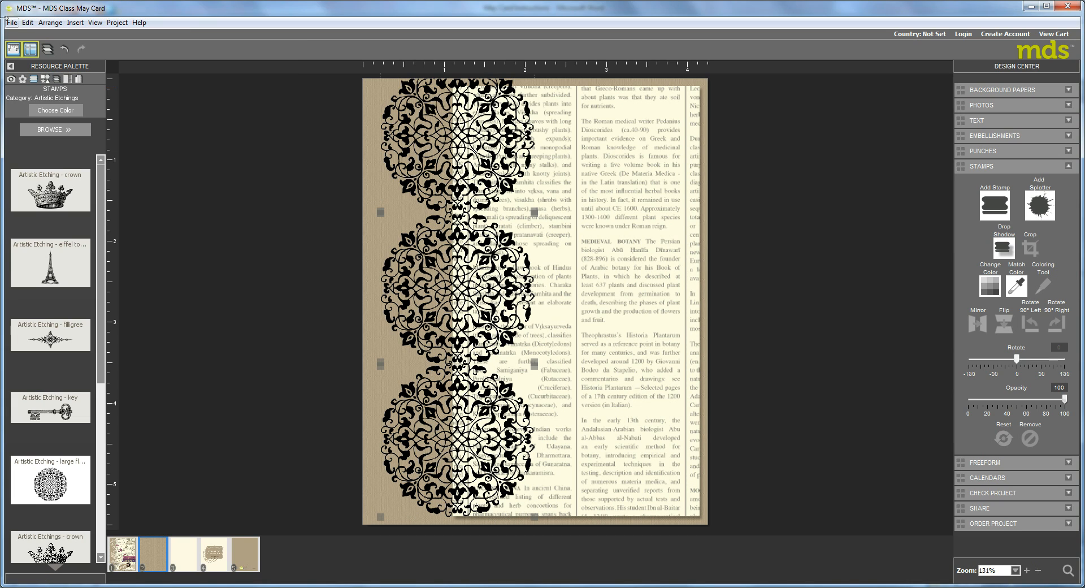
click(44, 23)
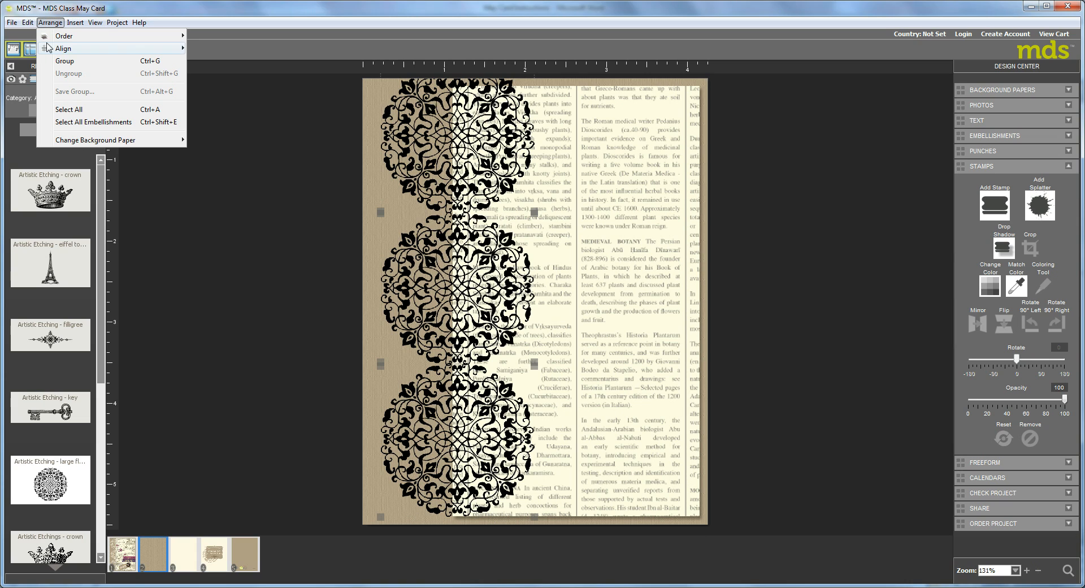
mouse_move(50, 50)
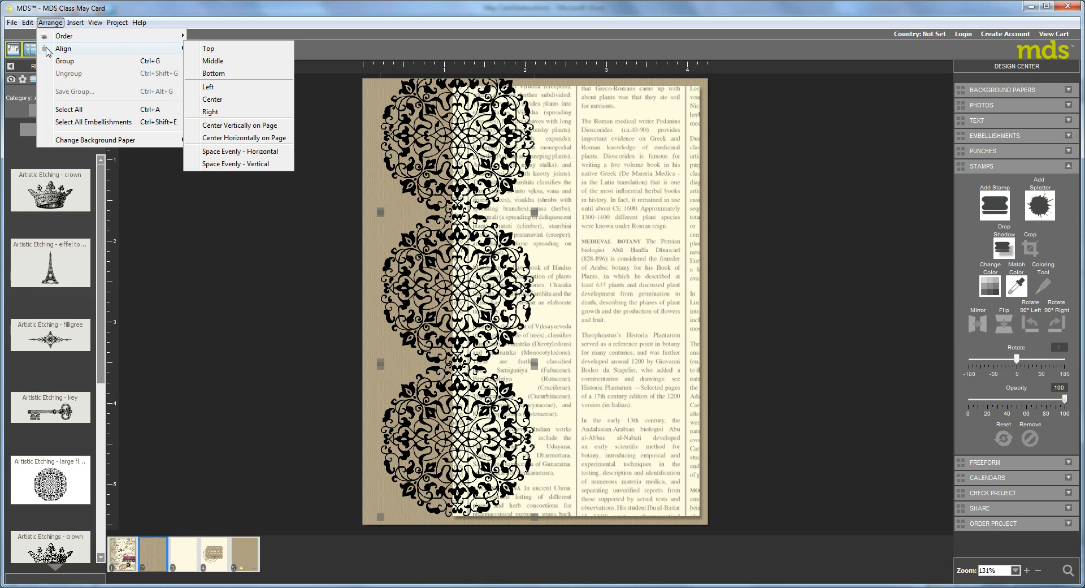
click(230, 164)
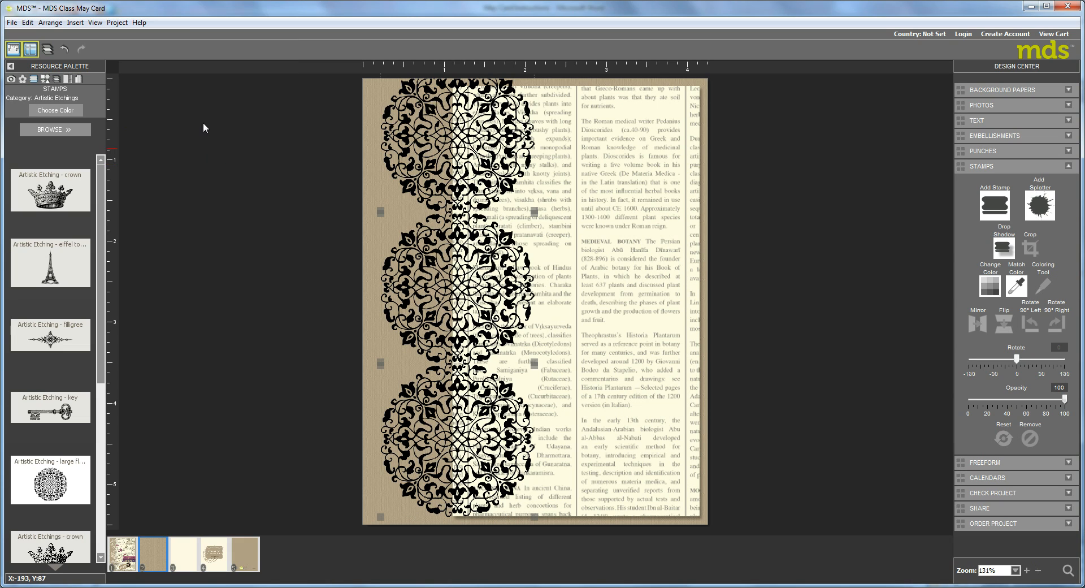
Group the three round stamps, shrink the group to about 192 by 571, and position it at X 11, Y 11
click(49, 23)
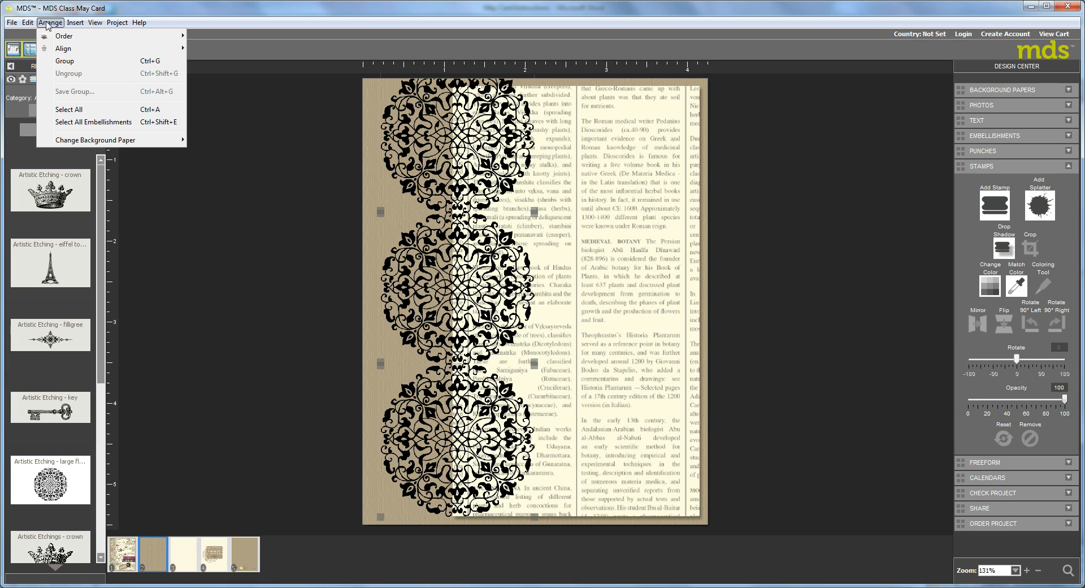
click(64, 61)
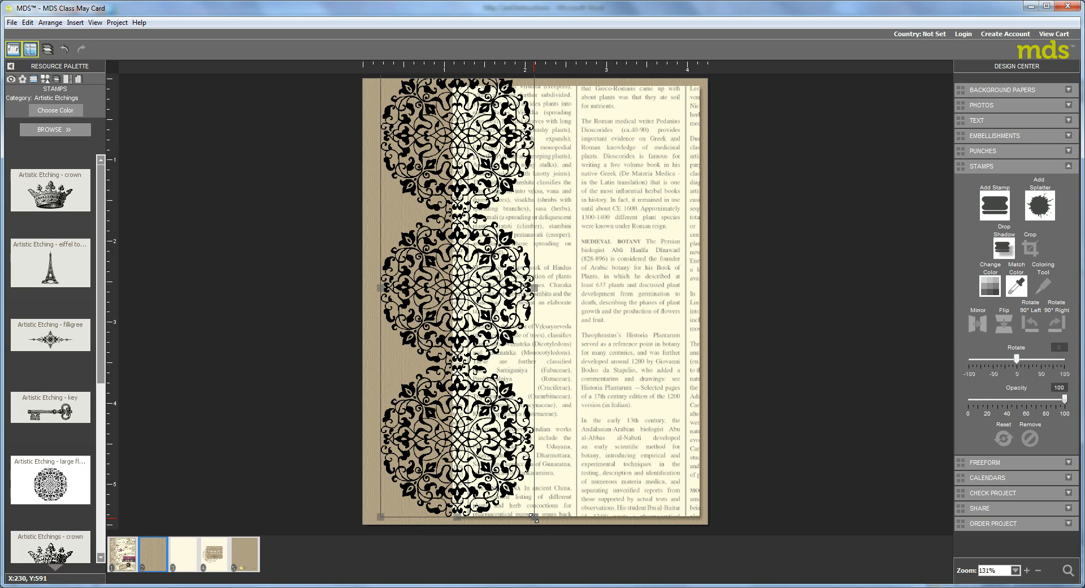
drag(533, 517, 502, 459)
drag(451, 313, 443, 340)
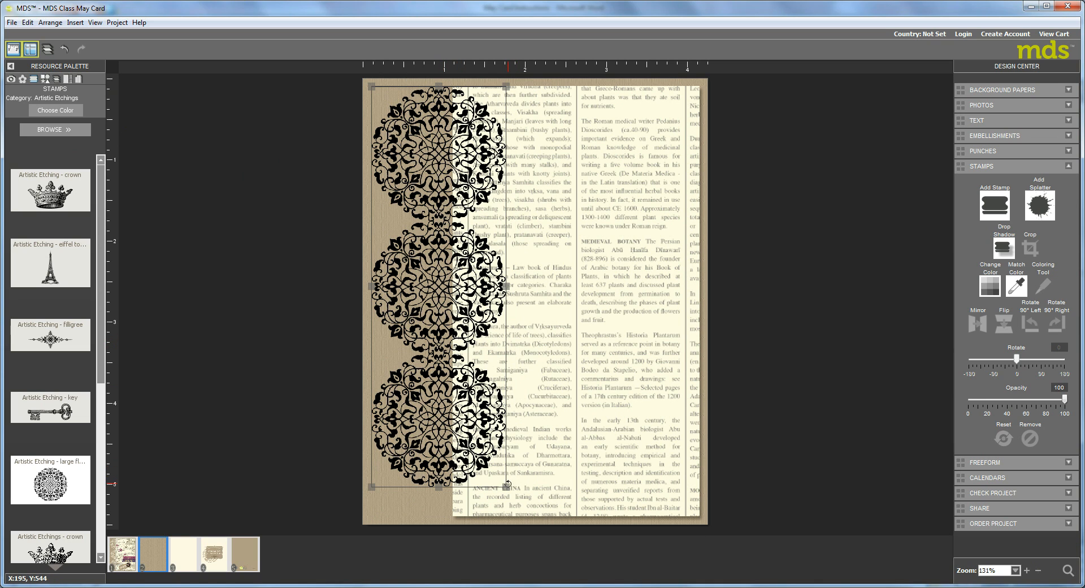
drag(506, 486, 515, 505)
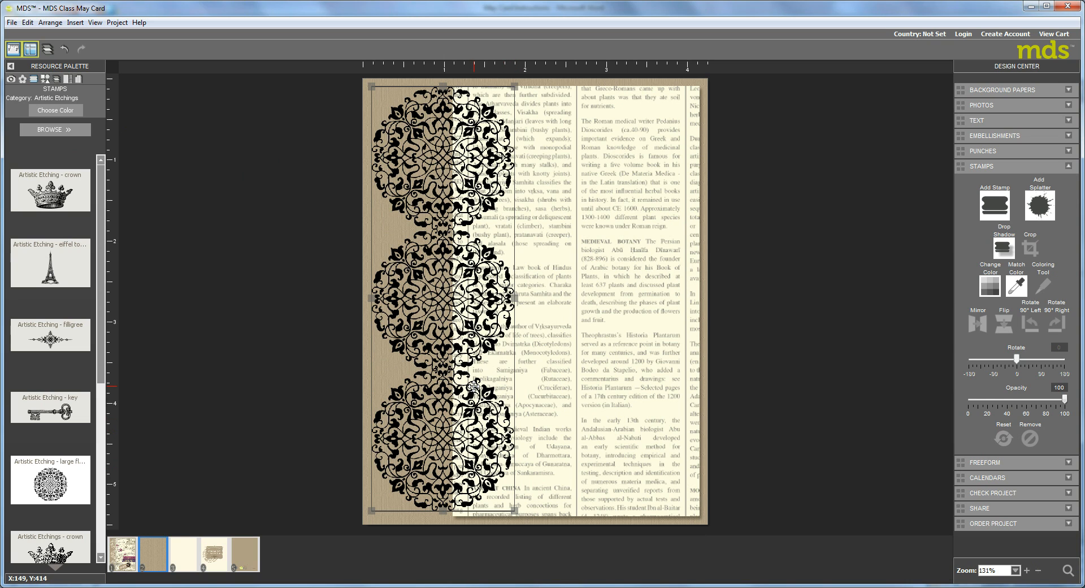
drag(473, 386, 473, 385)
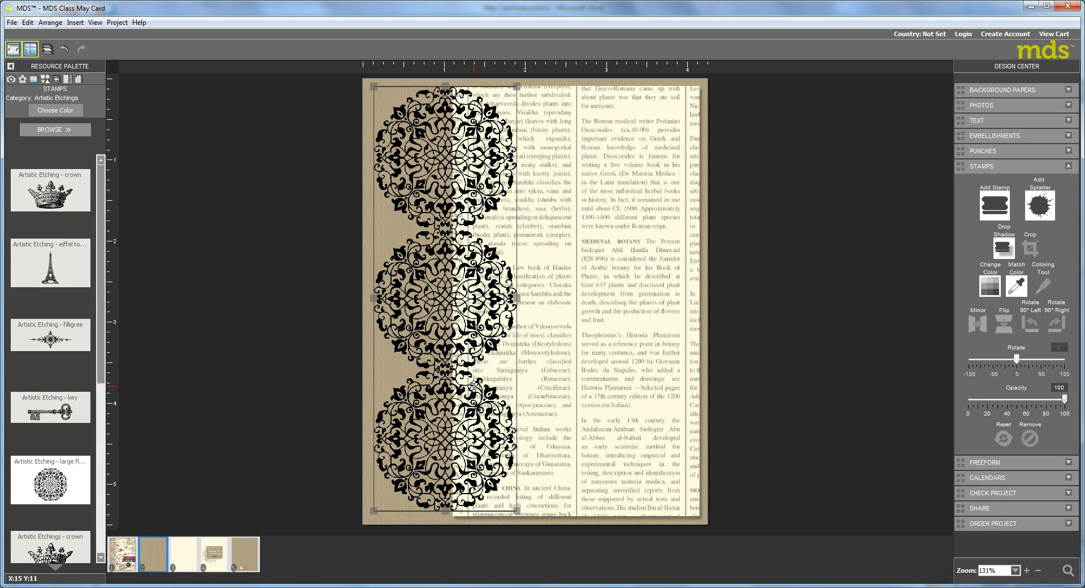
key(Left)
key(Left)
key(Left)
key(Left)
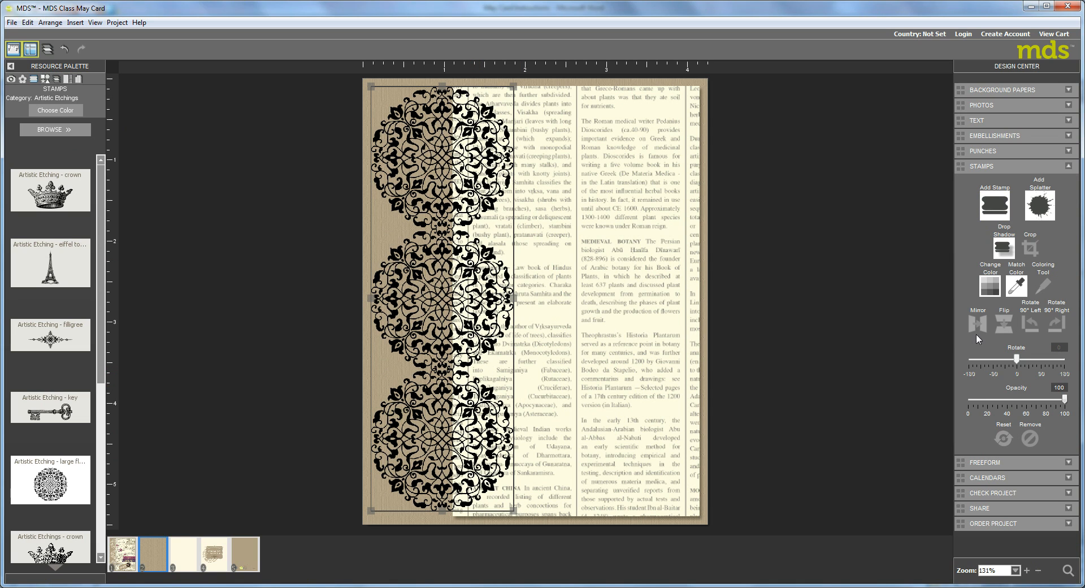
Recolor the stamp group with the pale cream swatch from the Stampin' Up! Colors palette and set its opacity to 75
click(990, 282)
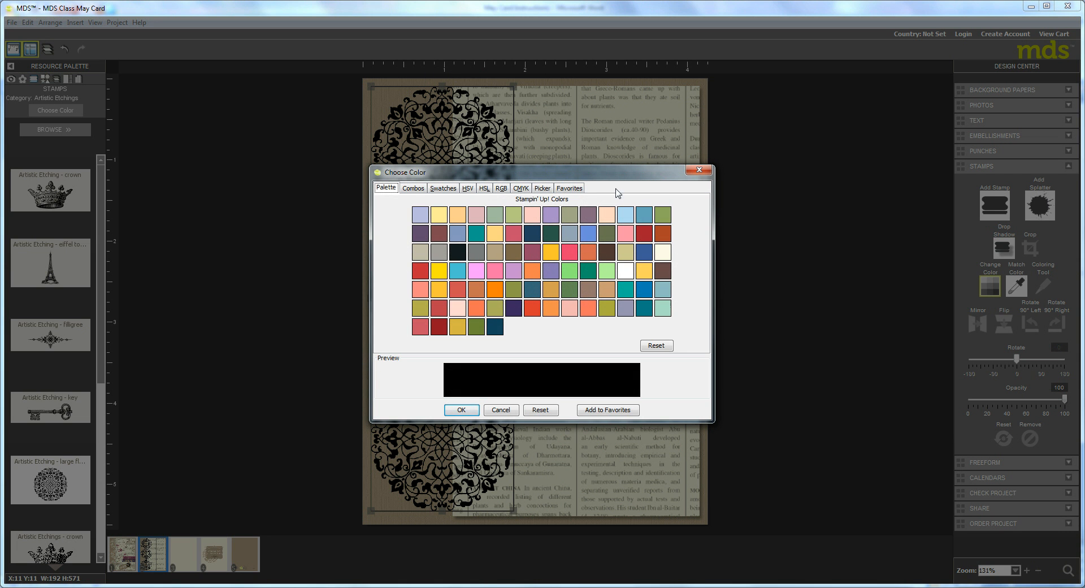
click(663, 256)
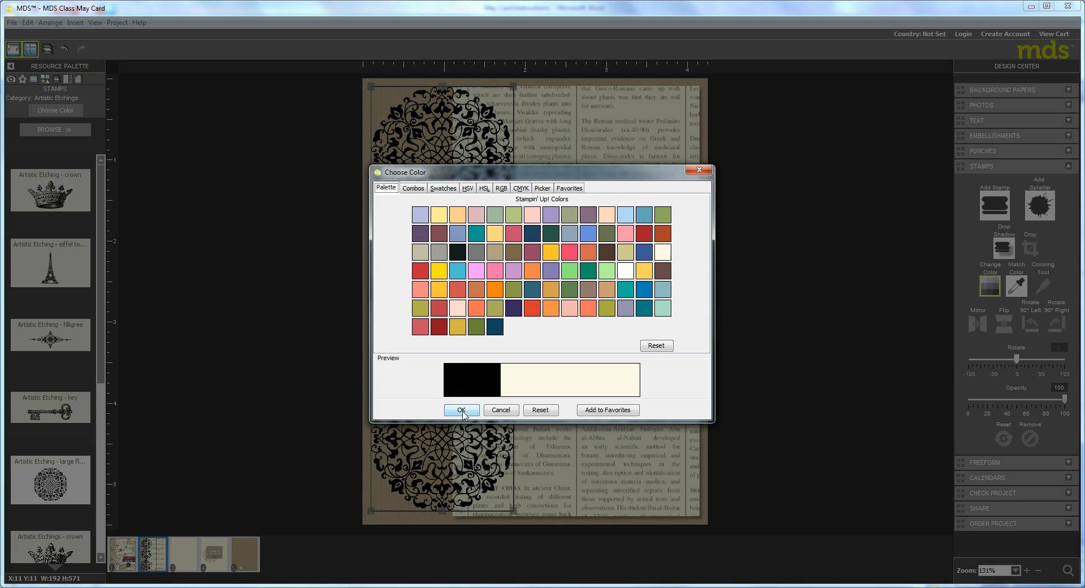
click(462, 410)
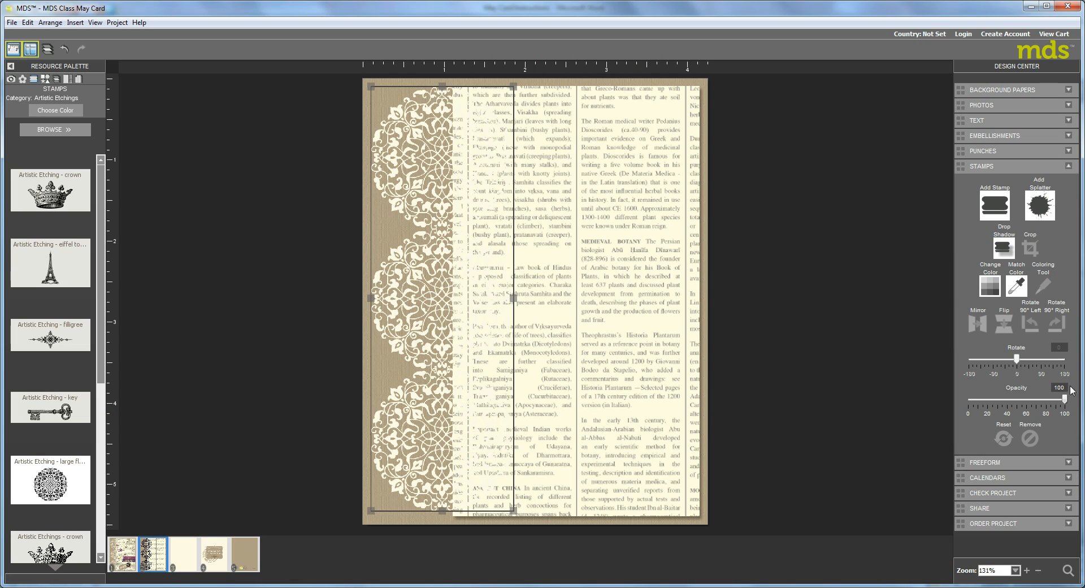
drag(1065, 400, 1043, 402)
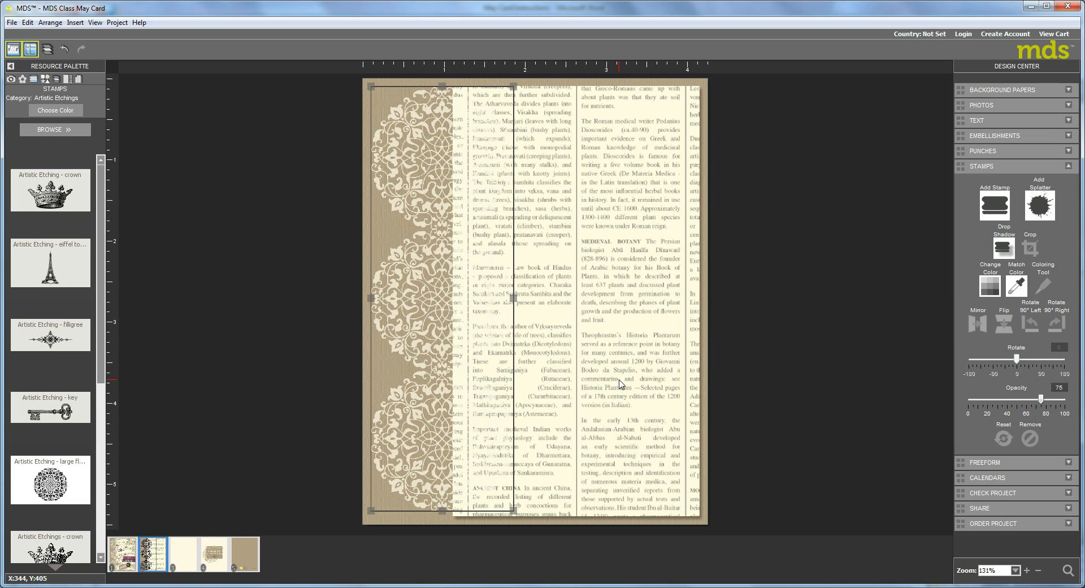
Send the stamp group backward one layer and try moving the First Edition text paper's left edge outward and back inward
click(48, 50)
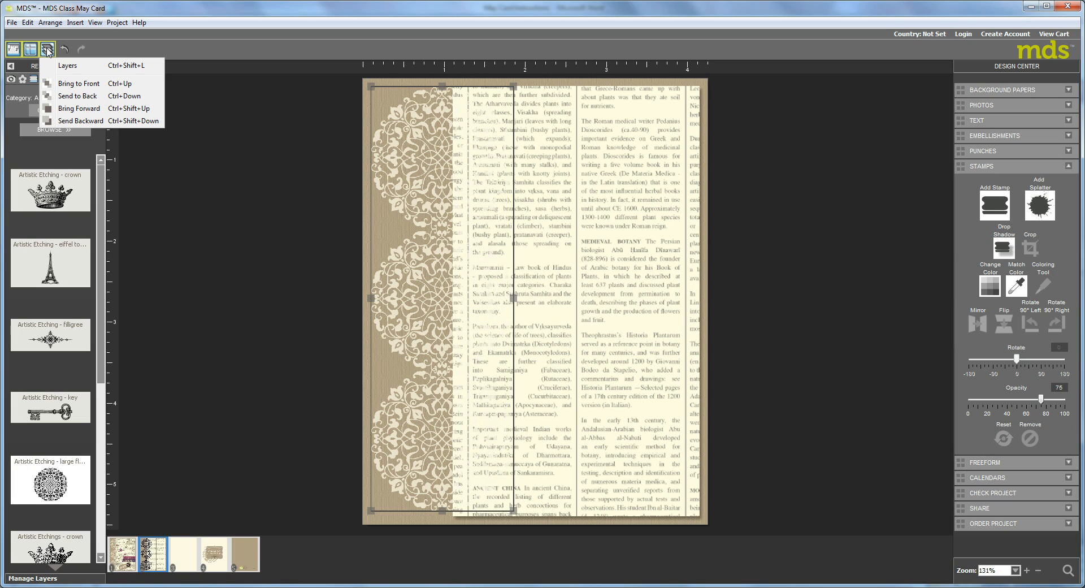
click(79, 121)
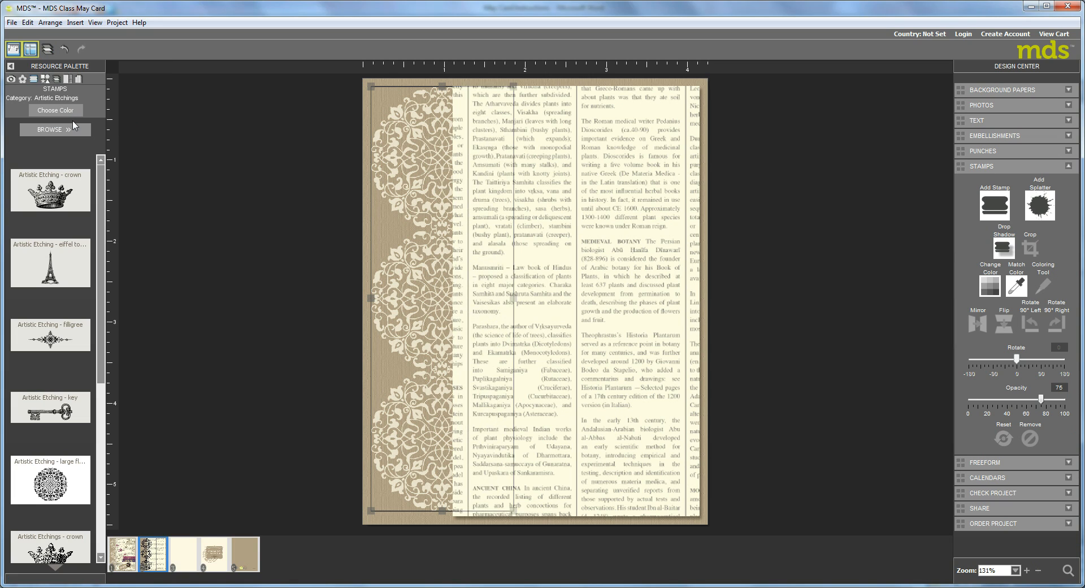
click(548, 263)
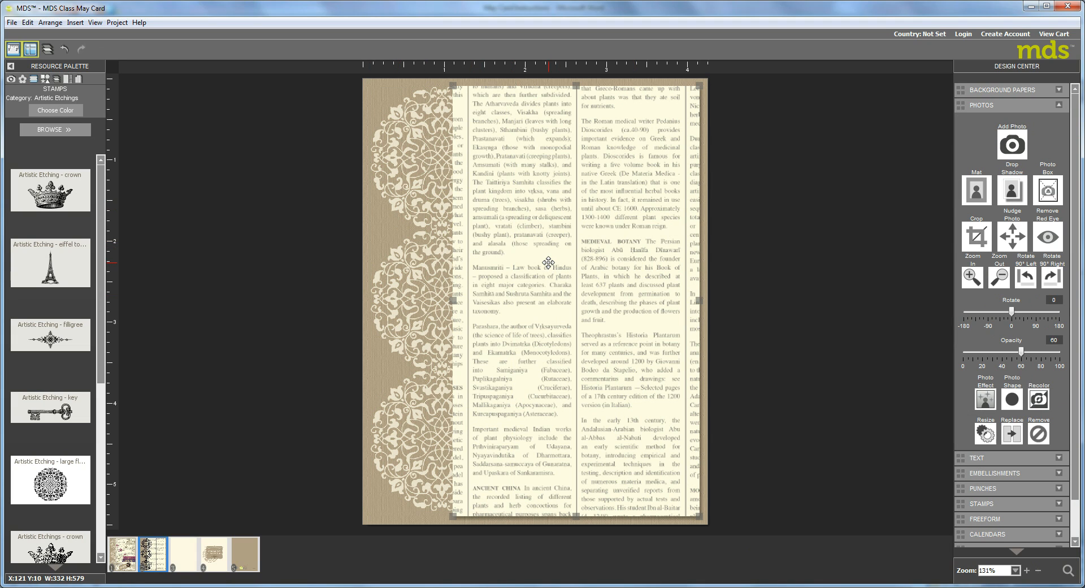
drag(451, 301, 443, 302)
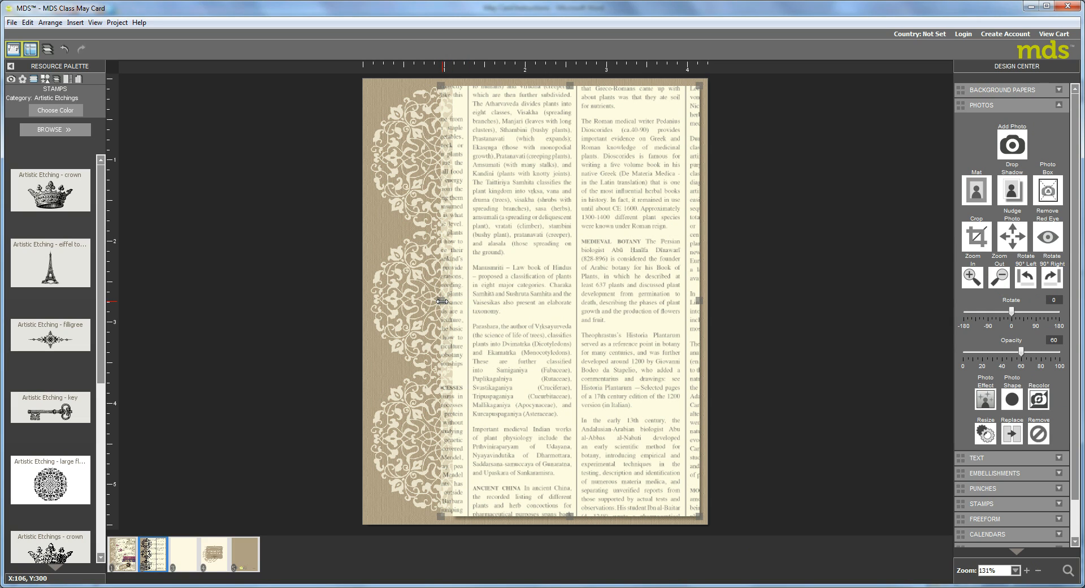
drag(442, 301, 464, 301)
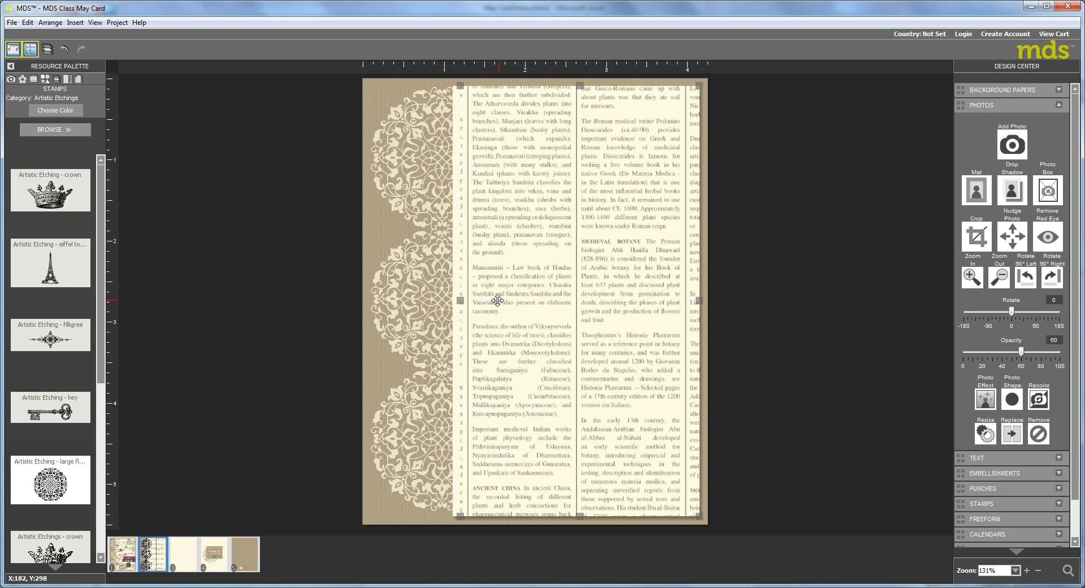
Send the First Edition text paper backward in the layer order, beneath the stamp group
click(456, 300)
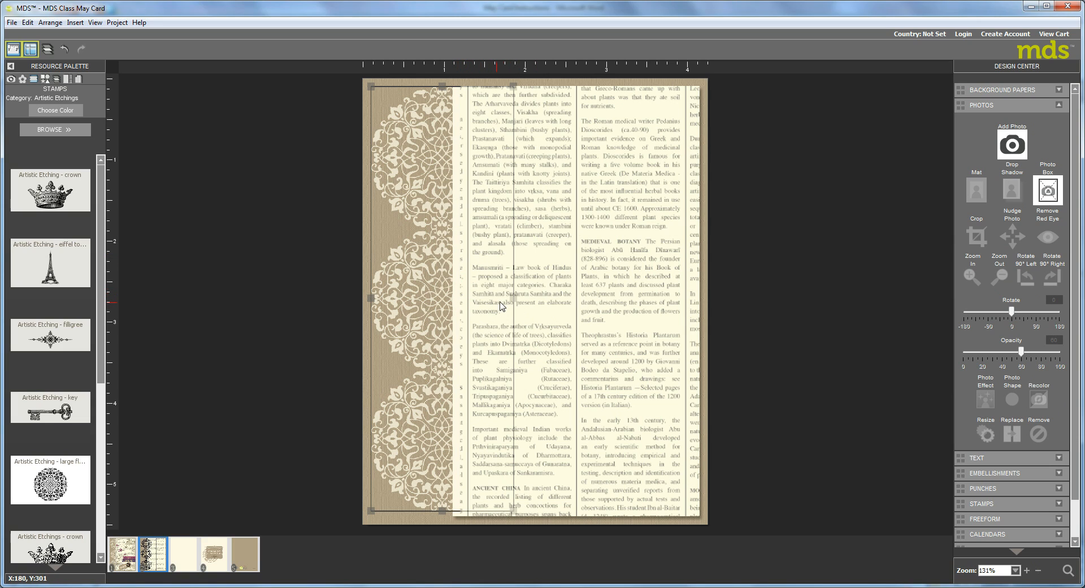
click(546, 265)
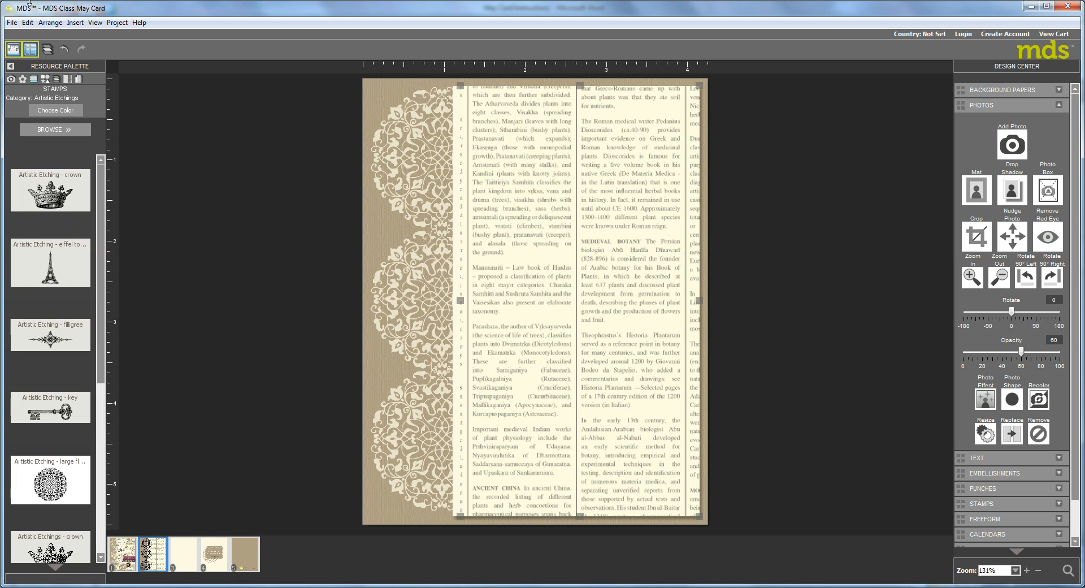
click(47, 50)
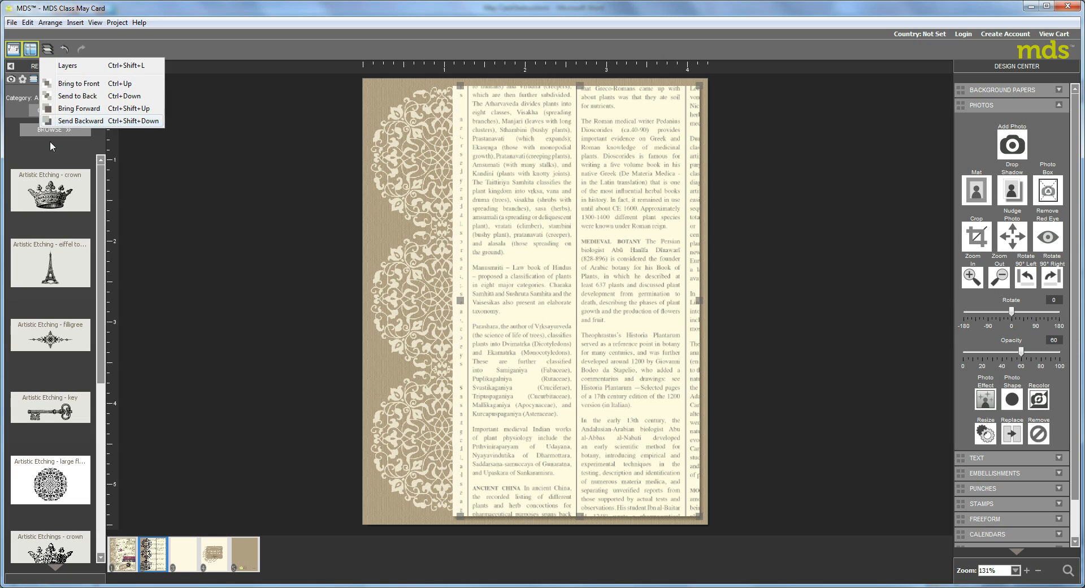
click(78, 103)
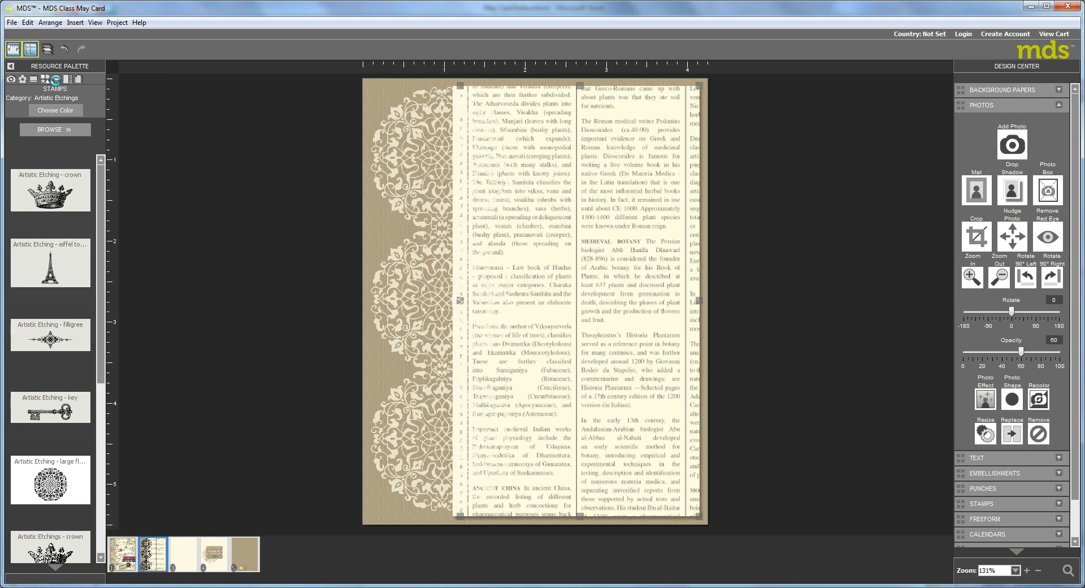
Move the grouped stamps to the bottom of the page layers and extend the text paper's left edge flush with the vanilla layer
click(57, 79)
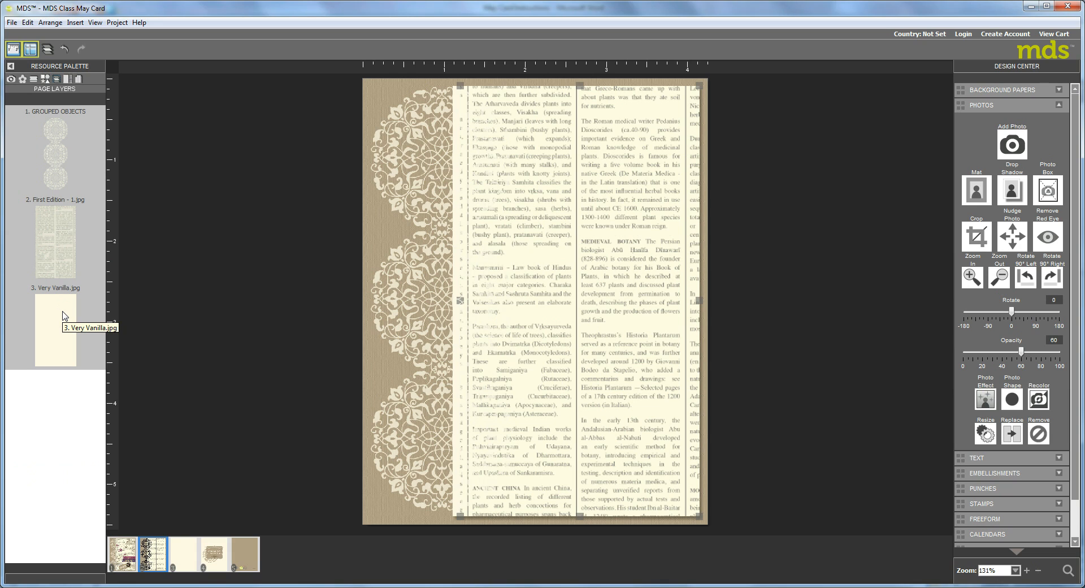
drag(52, 141, 46, 342)
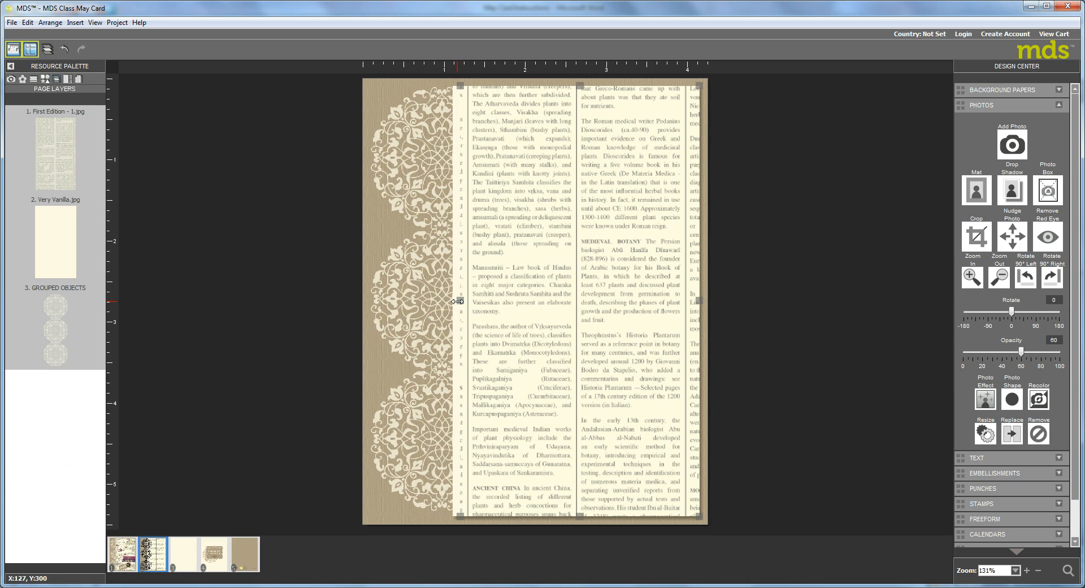
drag(458, 301, 452, 301)
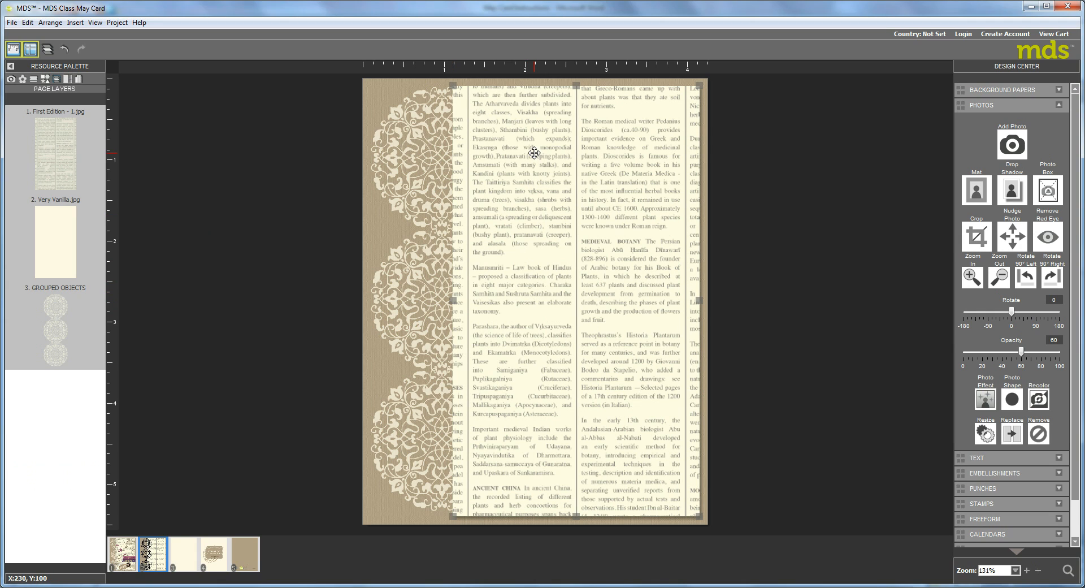
Bring the Very Vanilla layer to the front to select it, and return it beneath the First Edition layer
drag(64, 257, 57, 149)
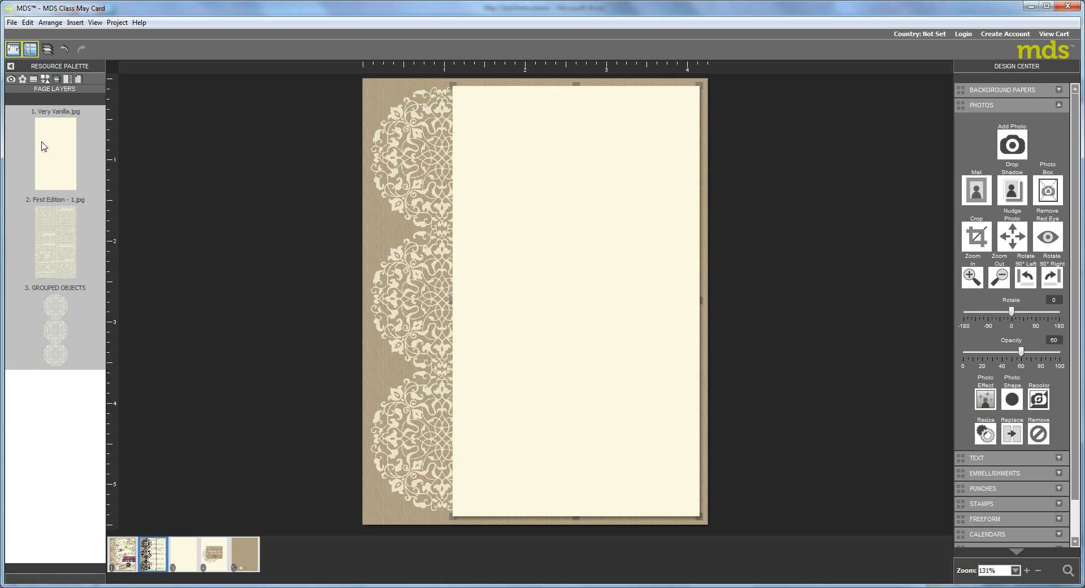
click(512, 243)
drag(54, 148, 61, 226)
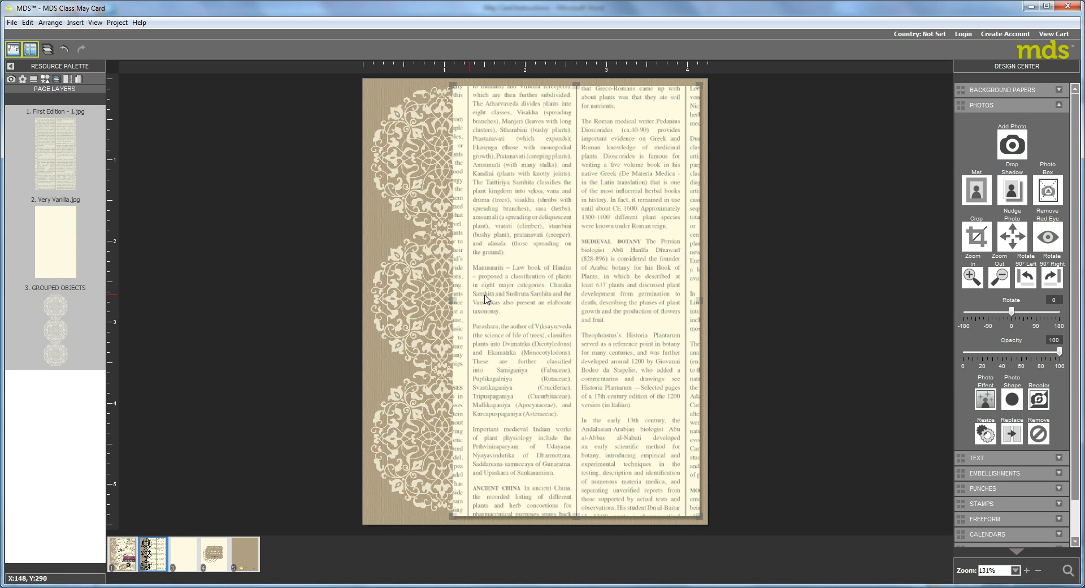
Group the First Edition text paper with the vanilla layer and stretch the group's left edge farther over the round stamps
click(536, 282)
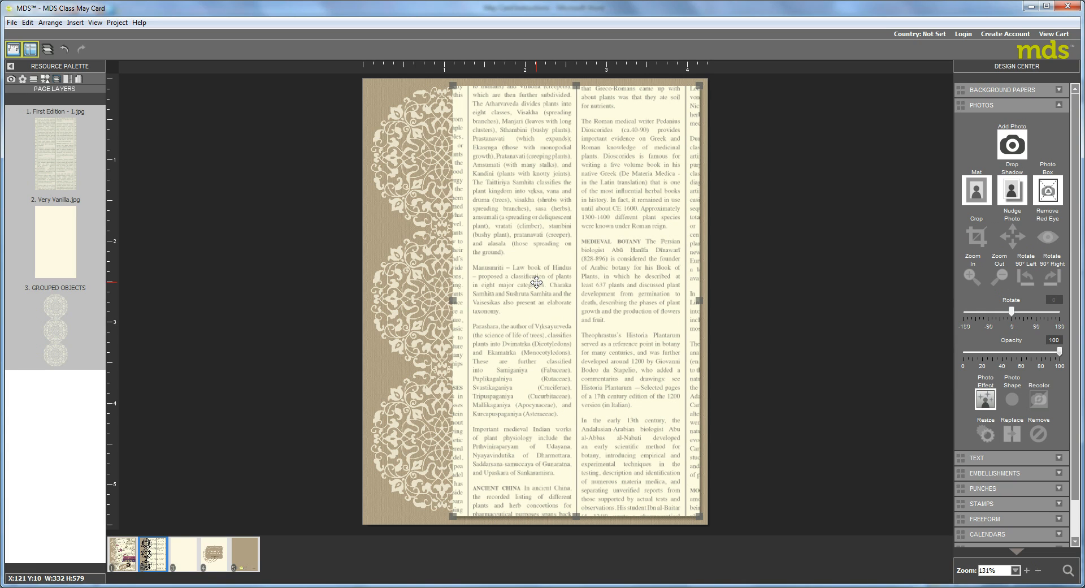
click(48, 23)
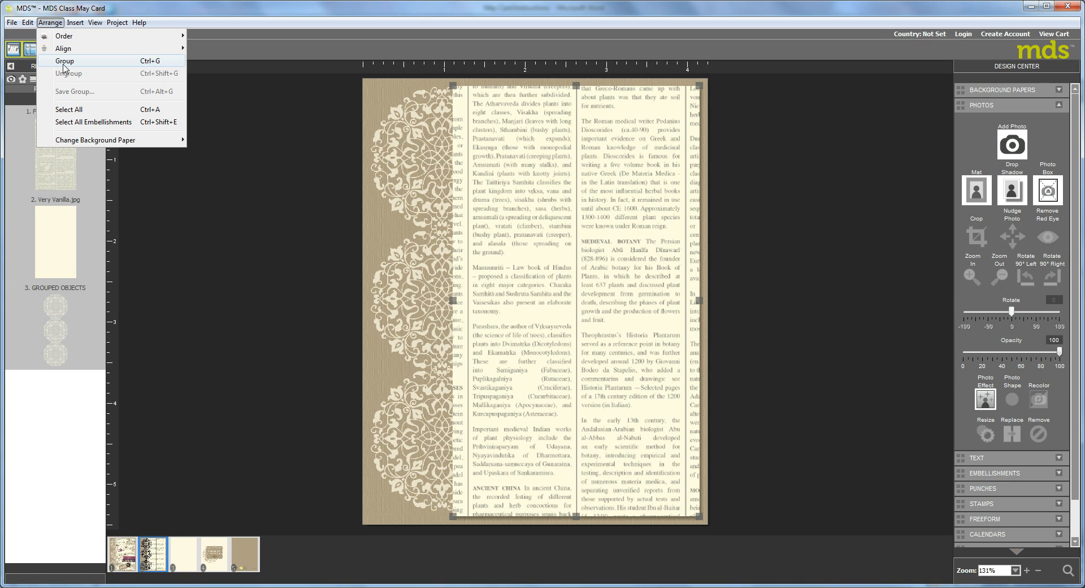
click(63, 61)
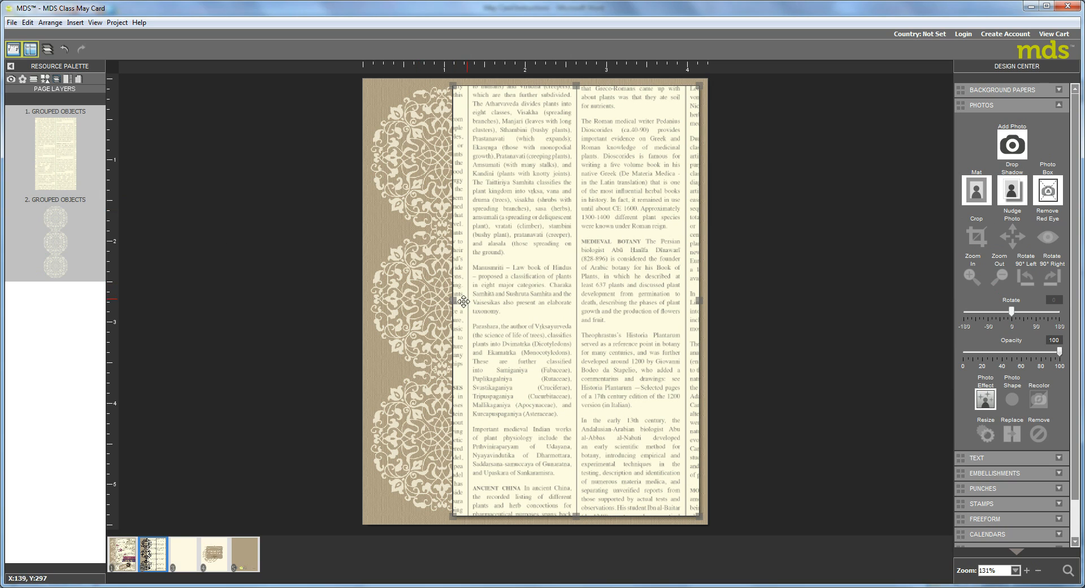
drag(452, 300, 434, 306)
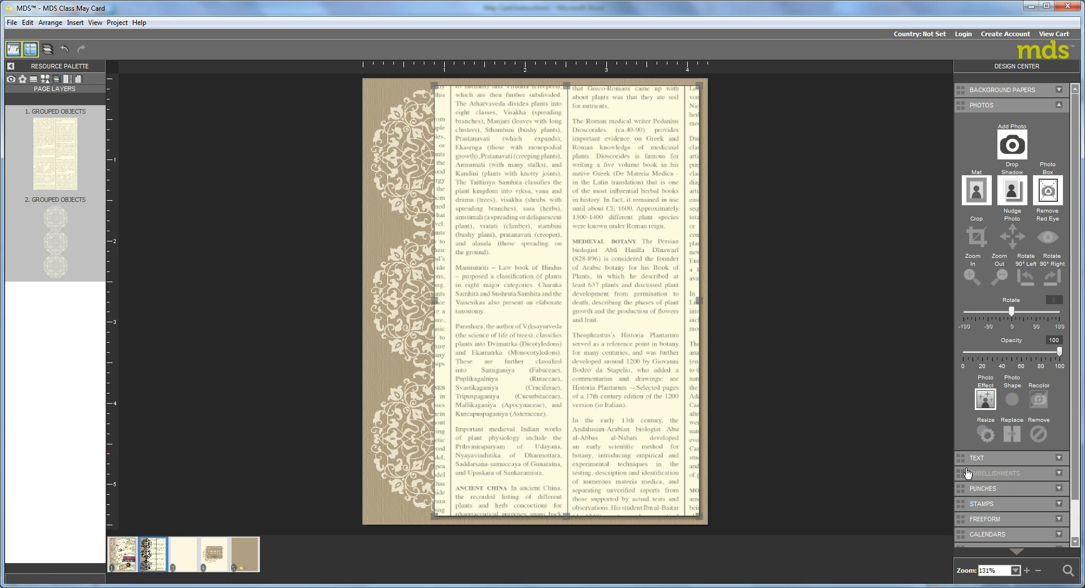
Add two Ink Splatter 2 stamps and one Ink Splatter 3 stamp from the Ink Splatters category to the page
click(988, 504)
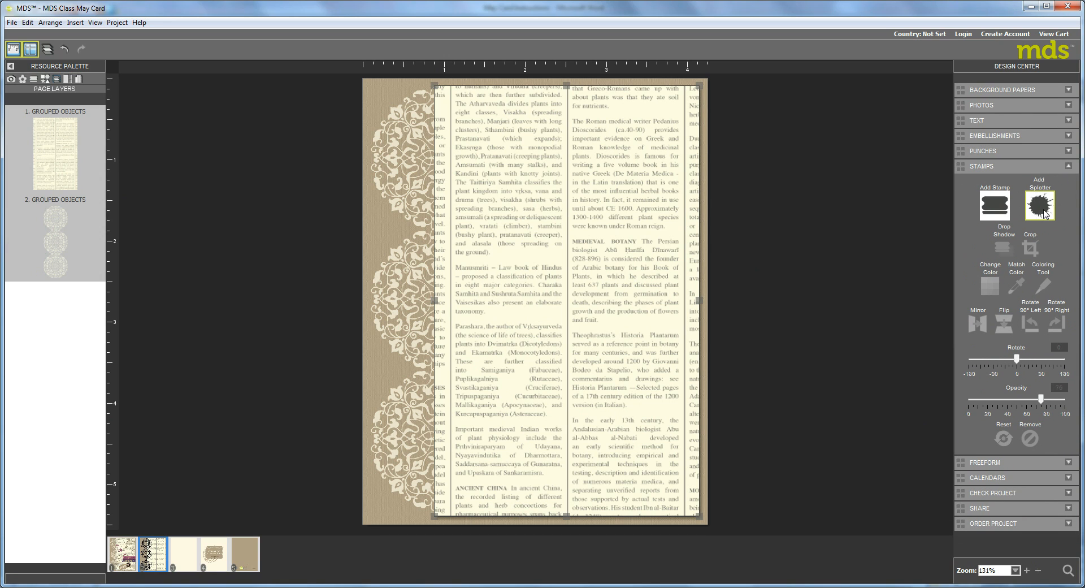
click(1040, 207)
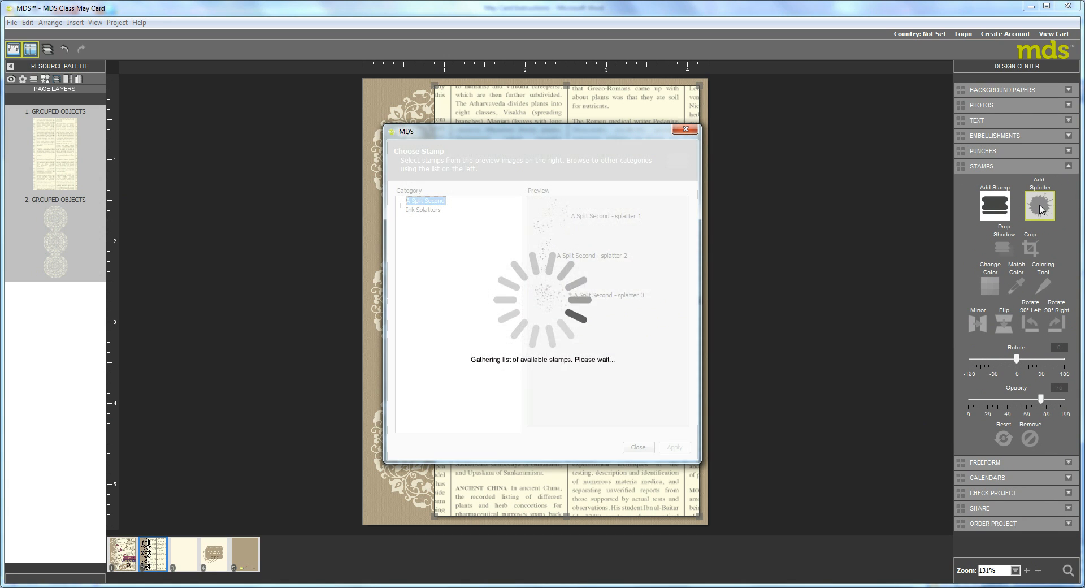
click(421, 211)
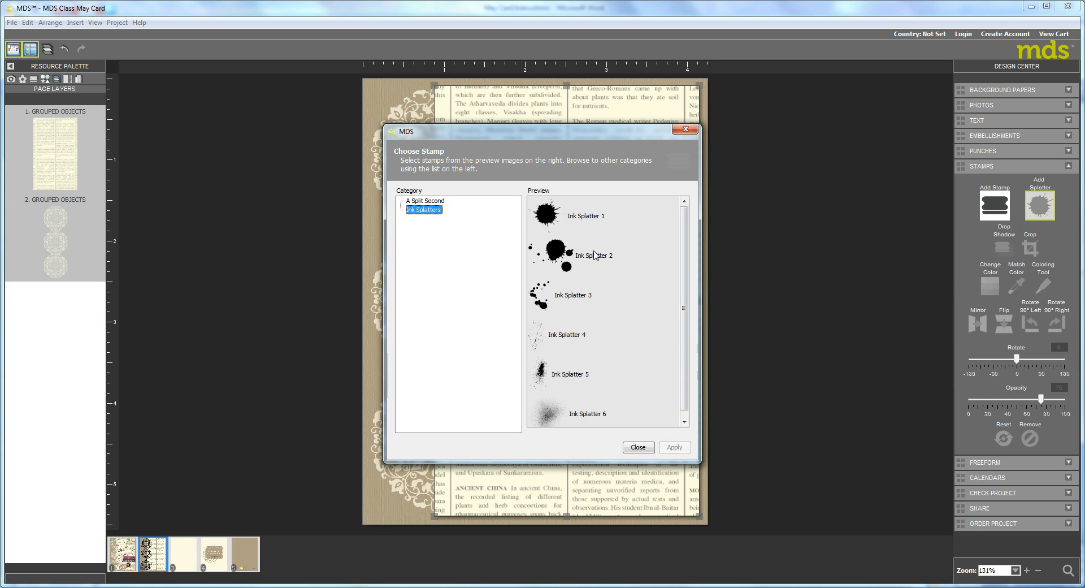
click(558, 253)
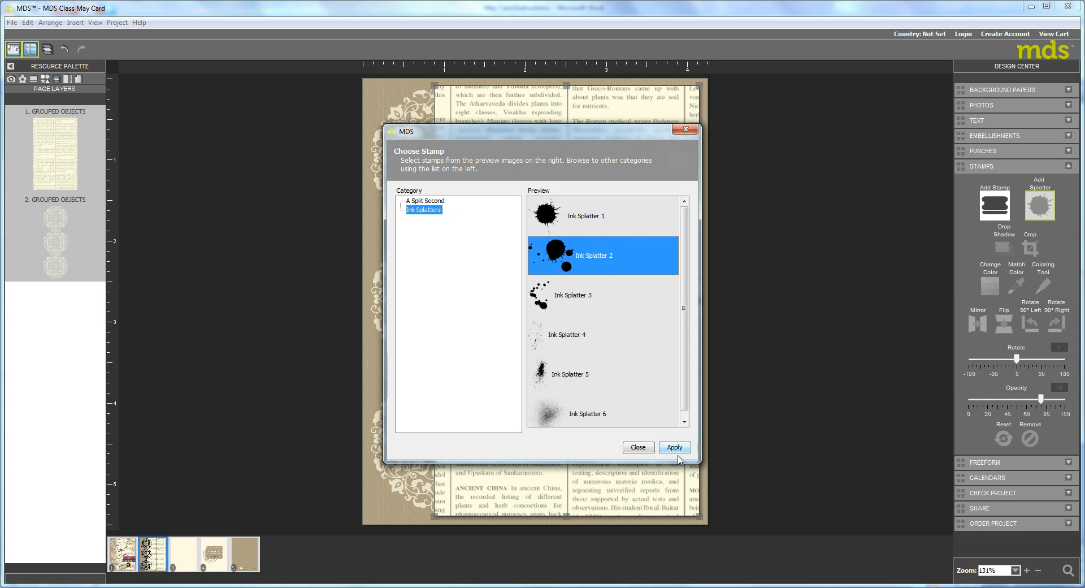
click(674, 447)
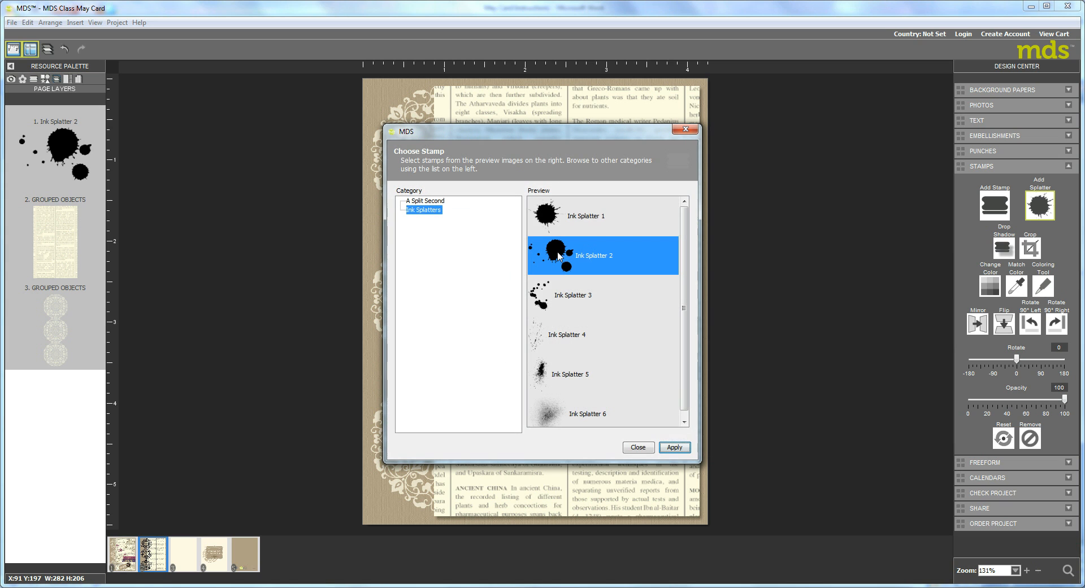
click(678, 450)
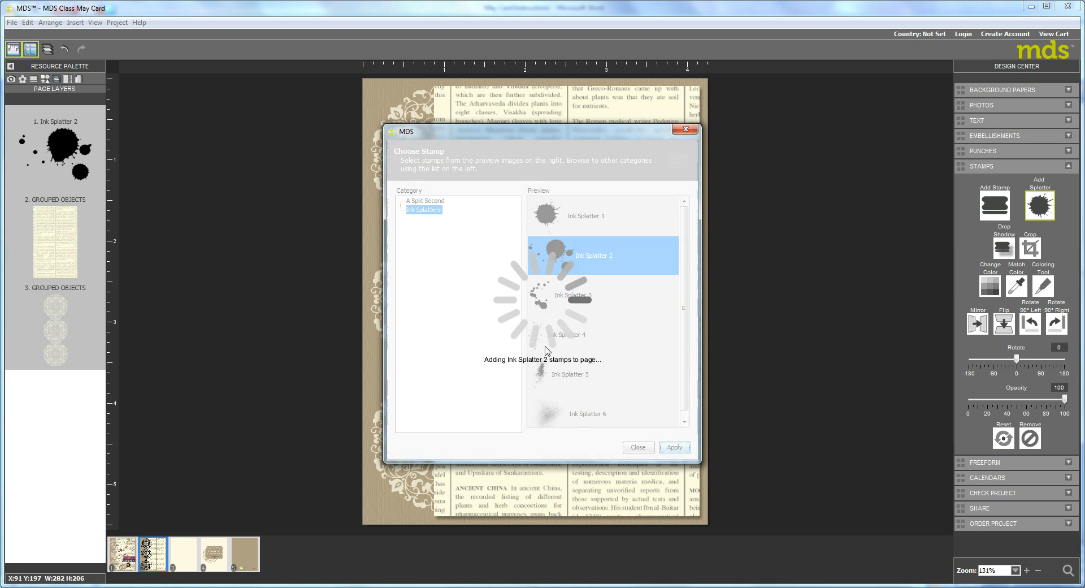
click(555, 305)
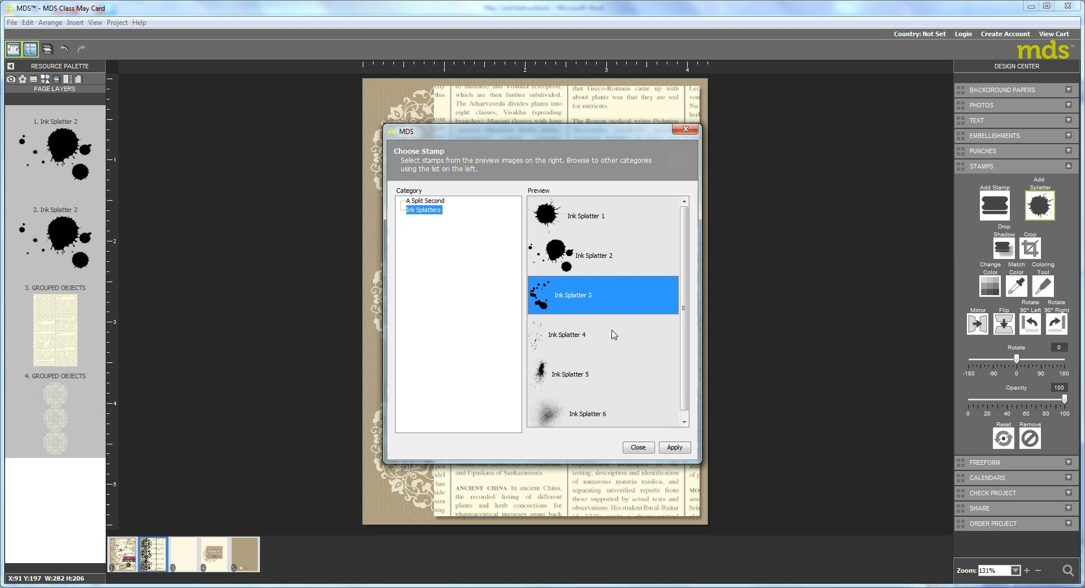
click(675, 447)
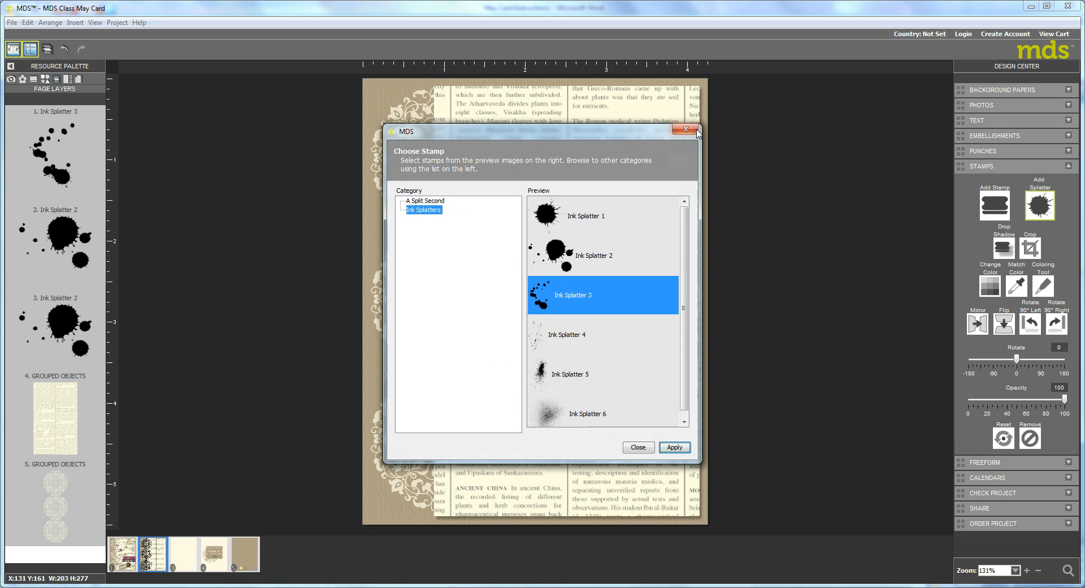
click(685, 130)
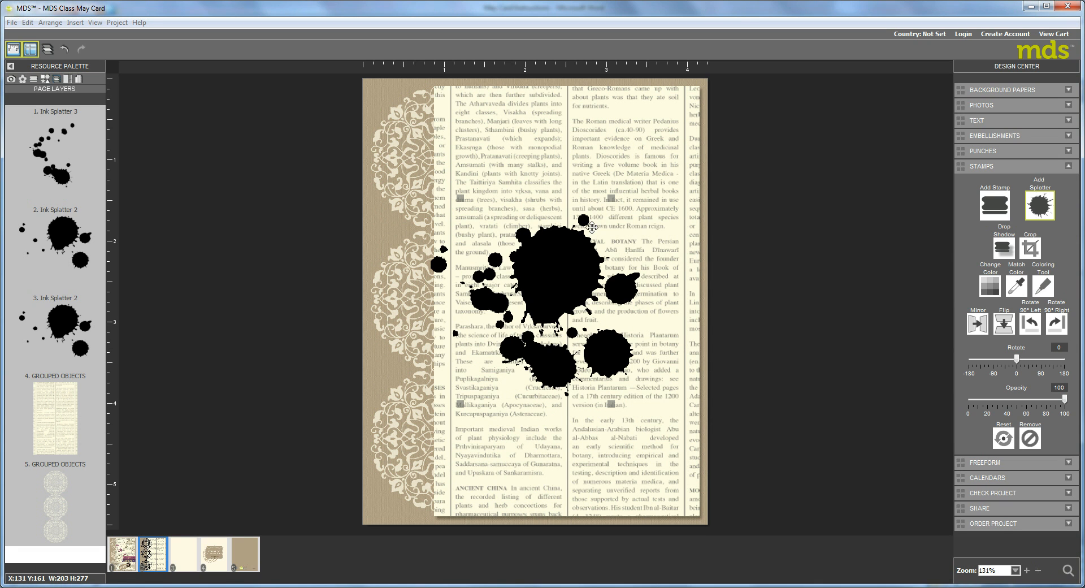
Spread the three ink splatters apart: one in the upper-left corner, one at the right edge and Ink Splatter 3 at the lower left
mouse_move(548, 260)
mouse_down()
mouse_move(554, 182)
mouse_move(529, 149)
mouse_move(562, 224)
mouse_move(563, 270)
mouse_move(651, 305)
mouse_move(664, 287)
mouse_up()
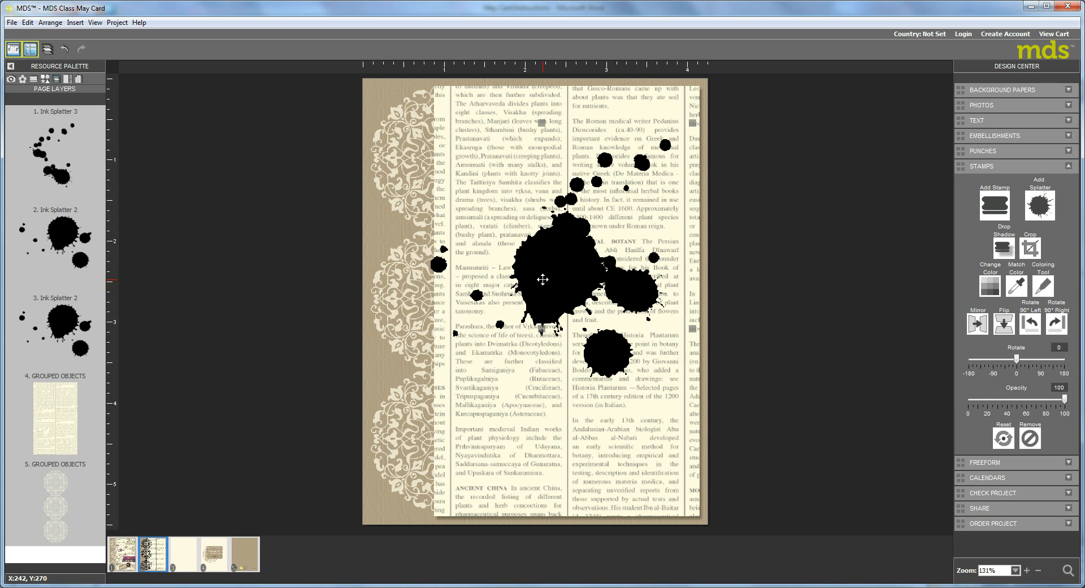
mouse_move(543, 290)
mouse_down()
mouse_move(549, 378)
mouse_move(513, 432)
mouse_up()
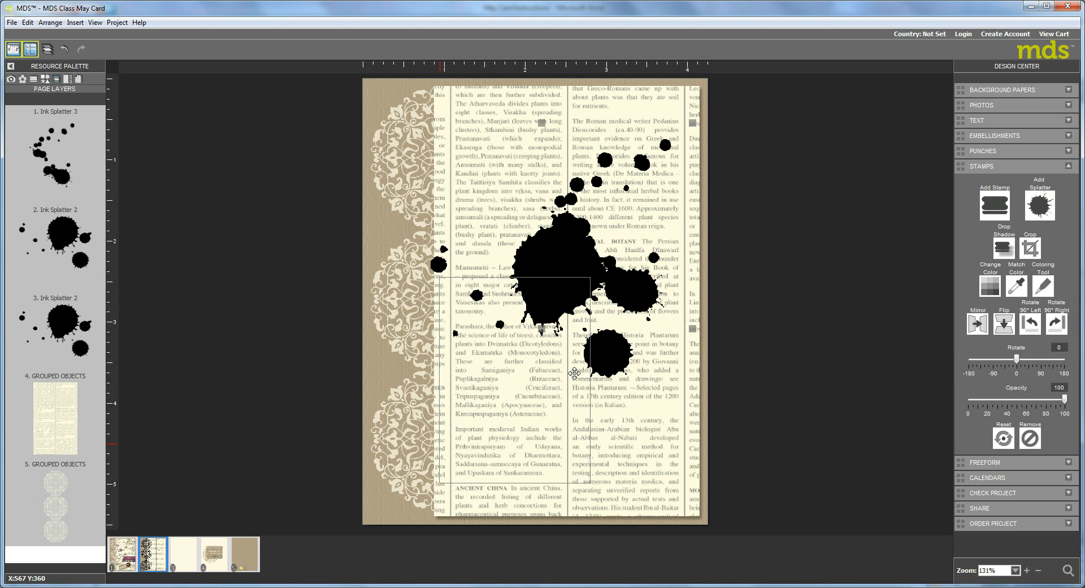
mouse_move(561, 237)
mouse_down()
mouse_move(523, 138)
mouse_move(539, 136)
mouse_move(516, 130)
mouse_up()
drag(578, 257, 514, 192)
drag(581, 264, 673, 277)
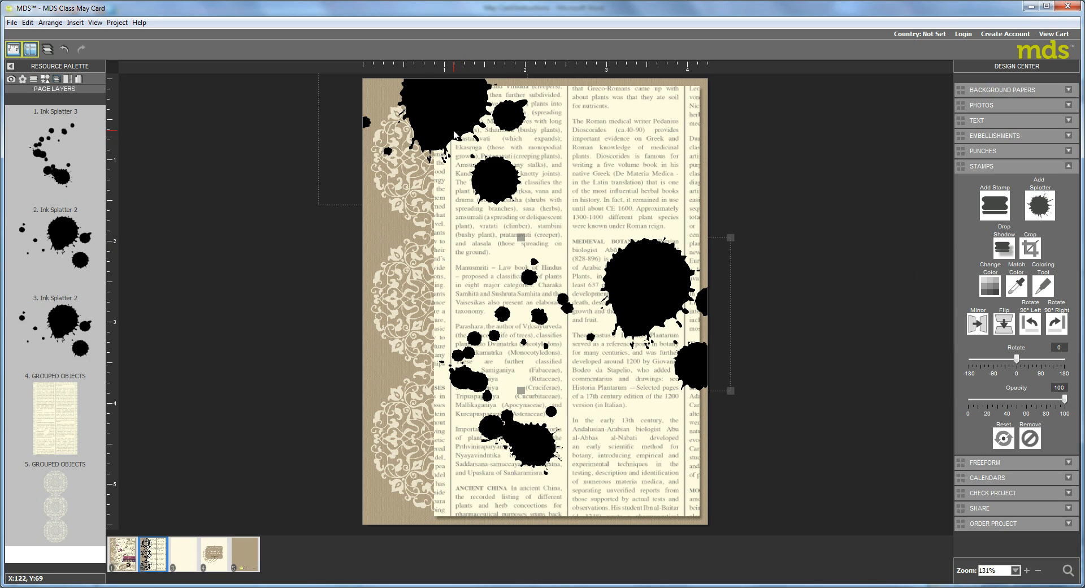
Select all three ink splatters, recolor them tan from the Stampin' Up! palette, and lower their opacity to 60
shift+click(454, 133)
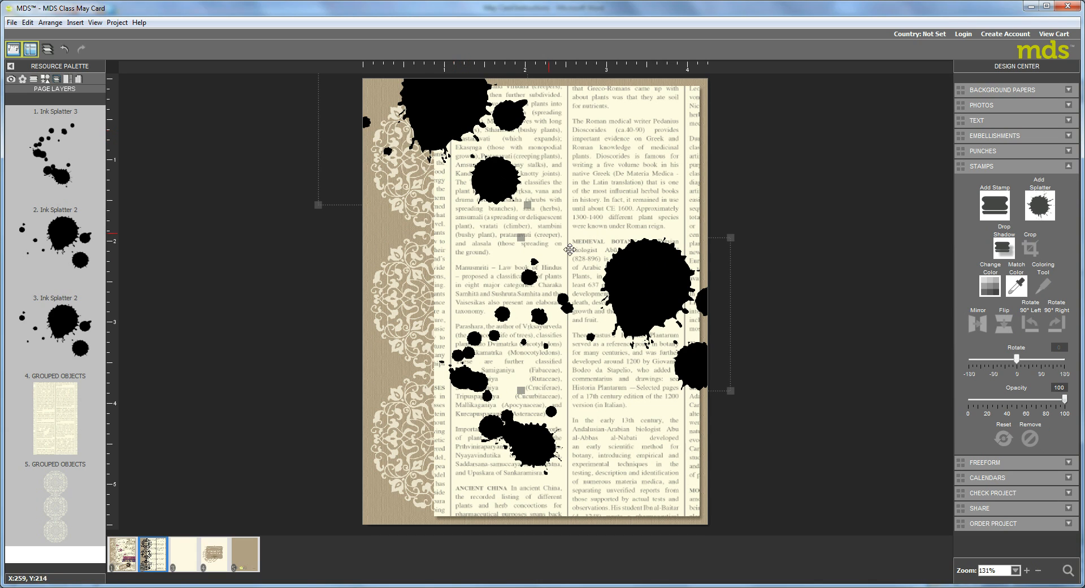
shift+click(513, 425)
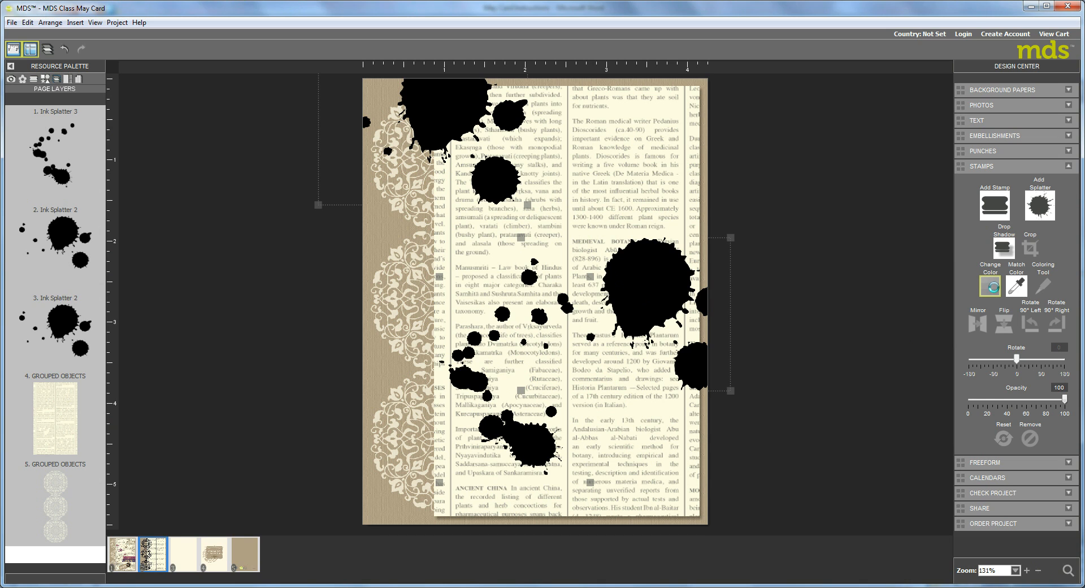
click(994, 289)
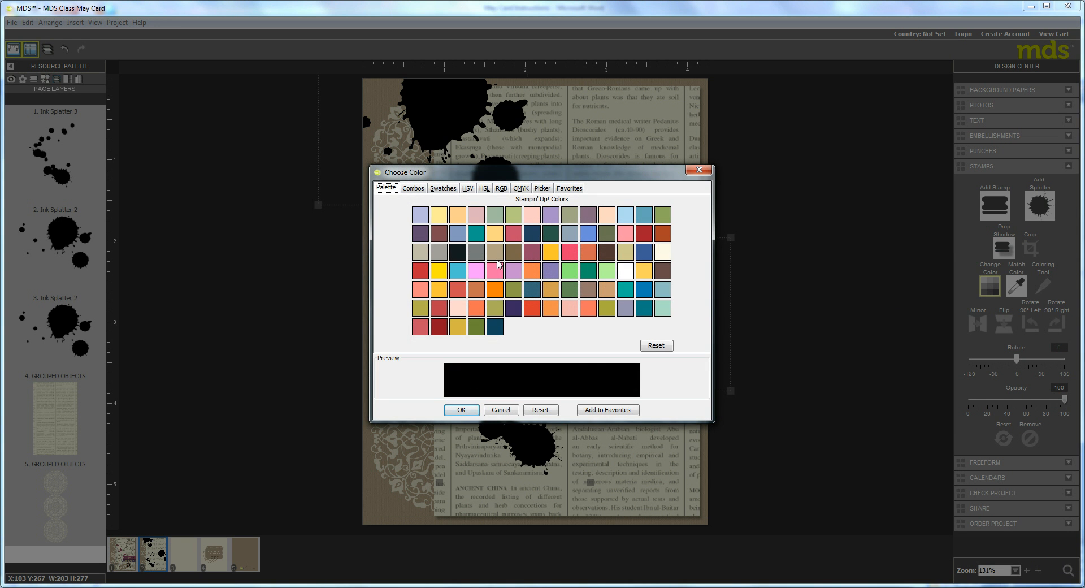
click(499, 255)
click(462, 409)
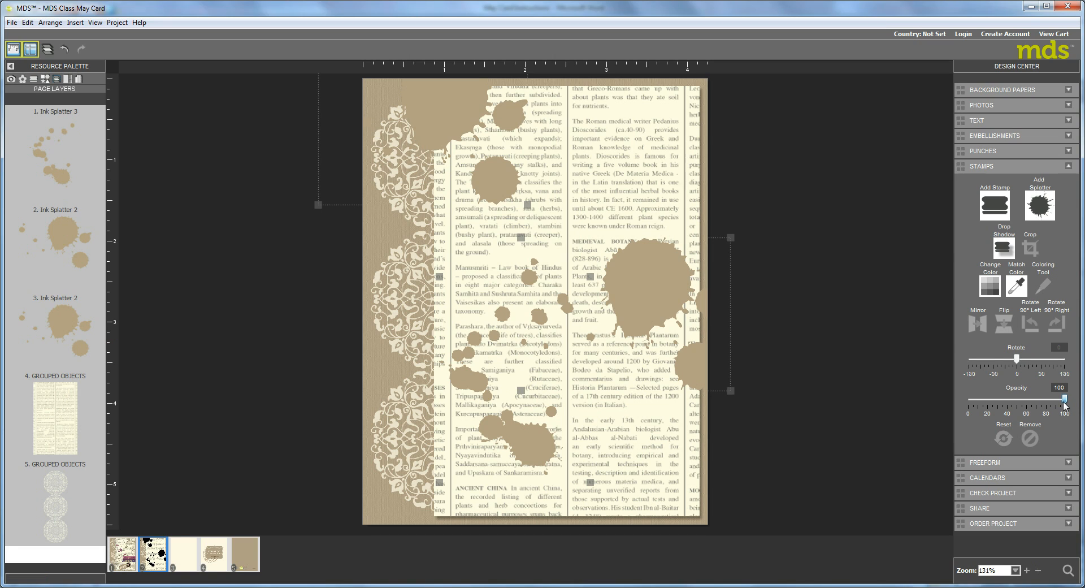
drag(1064, 400, 1028, 405)
click(753, 165)
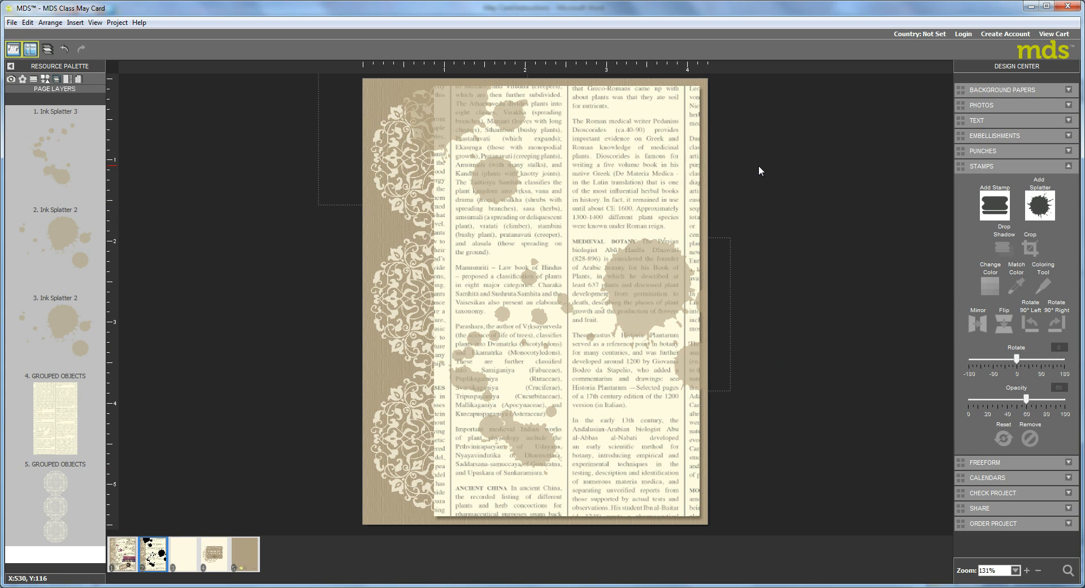
Shrink the right-hand Ink Splatter 2 into the text paper's lower-right corner and crop its right and bottom sides to fit flush with the paper
click(650, 308)
mouse_move(731, 238)
mouse_down()
mouse_move(653, 318)
mouse_move(690, 457)
mouse_up()
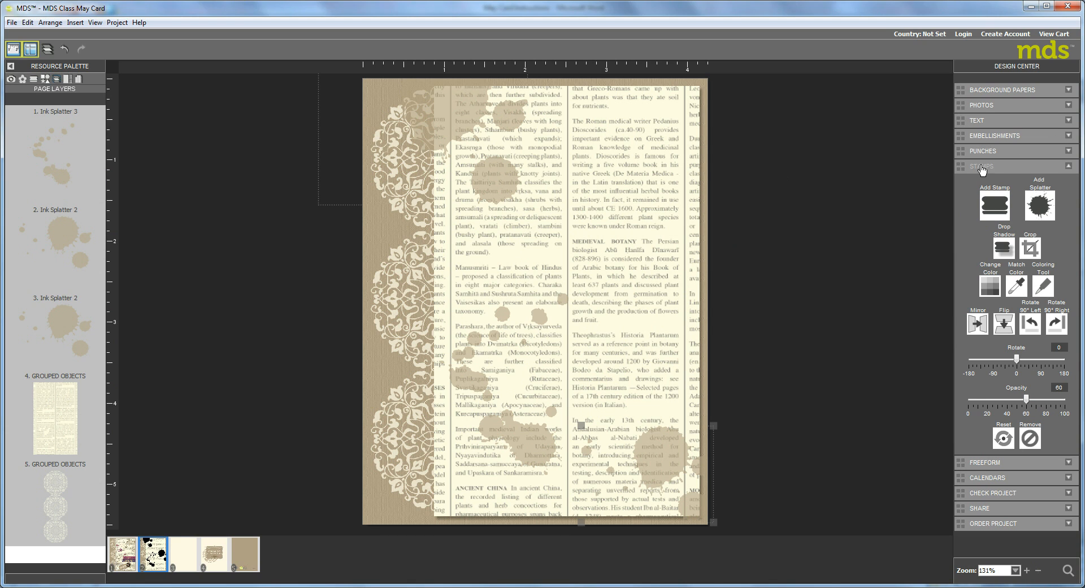
click(1030, 247)
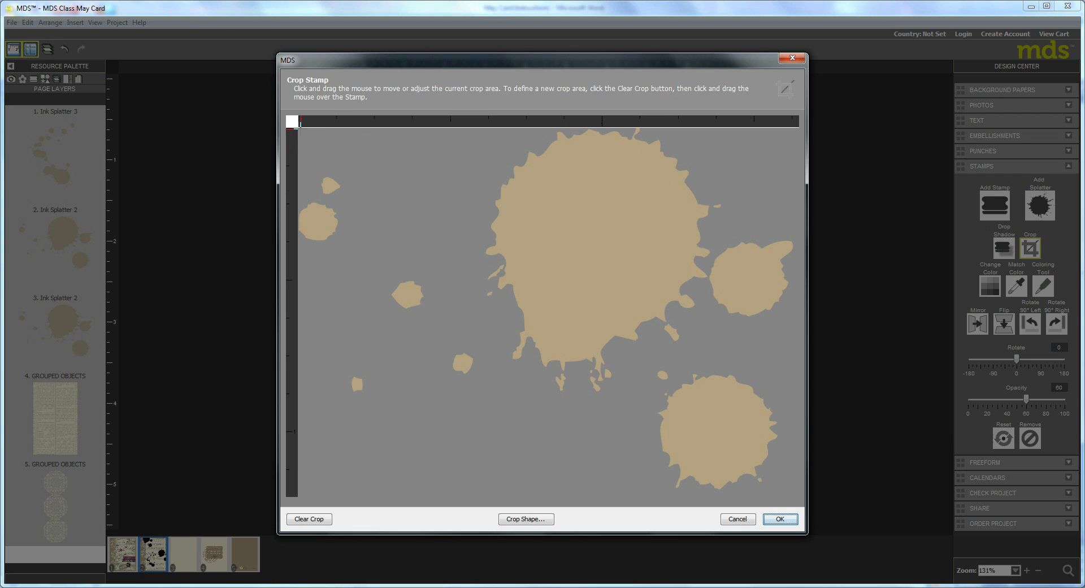
drag(300, 126, 691, 458)
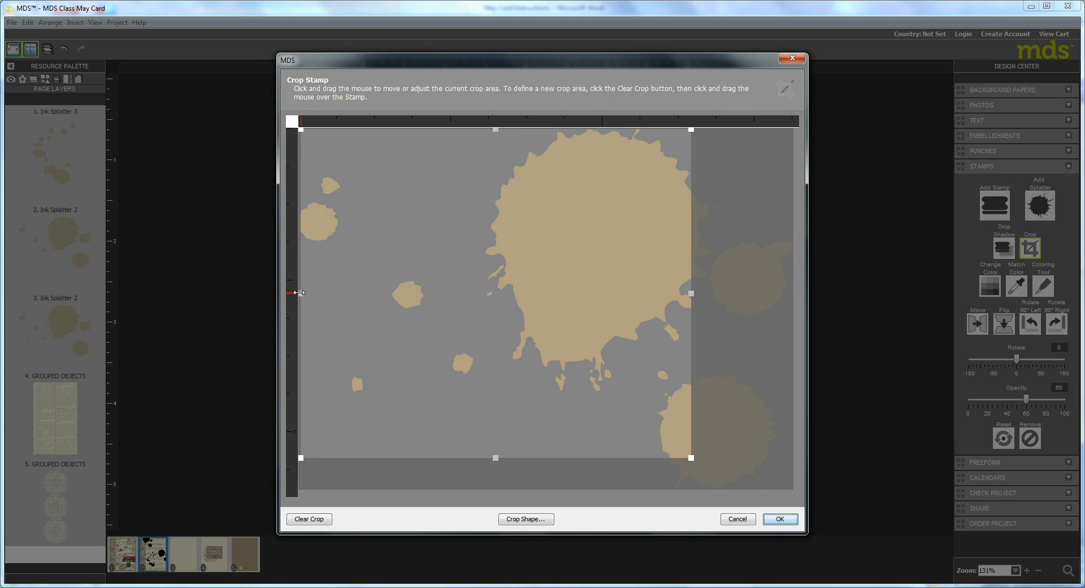
drag(299, 292, 298, 293)
click(779, 520)
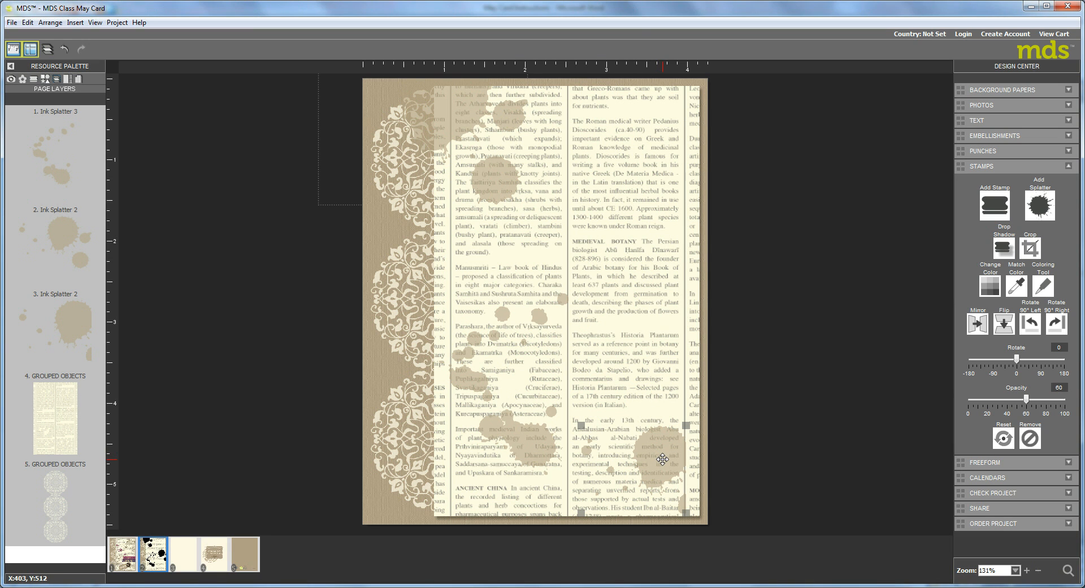
drag(662, 459, 676, 461)
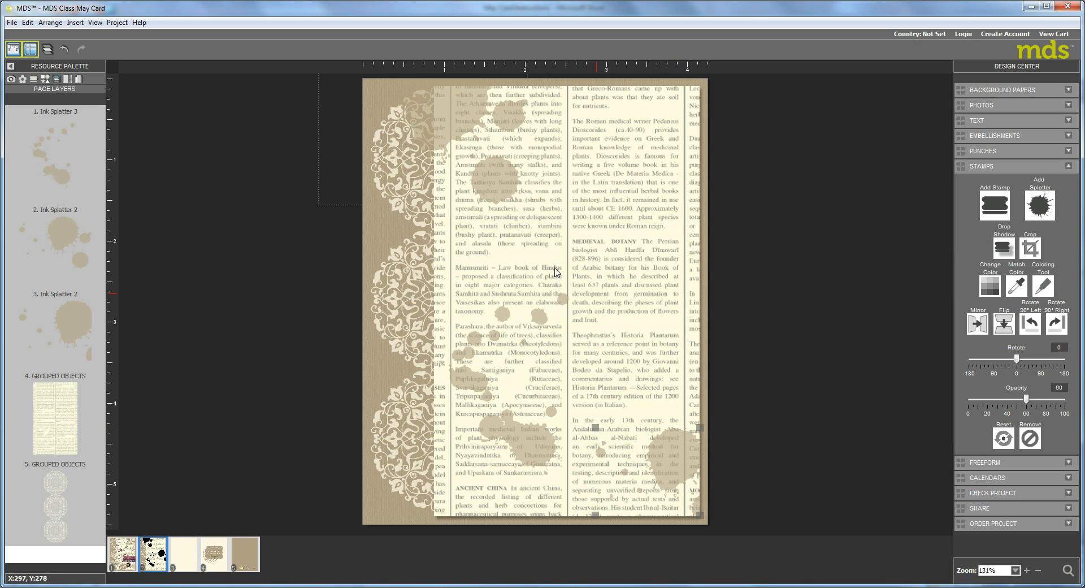
Shift Ink Splatter 3 slightly upward and move the upper-left Ink Splatter 2 to the upper right of the text paper
click(513, 299)
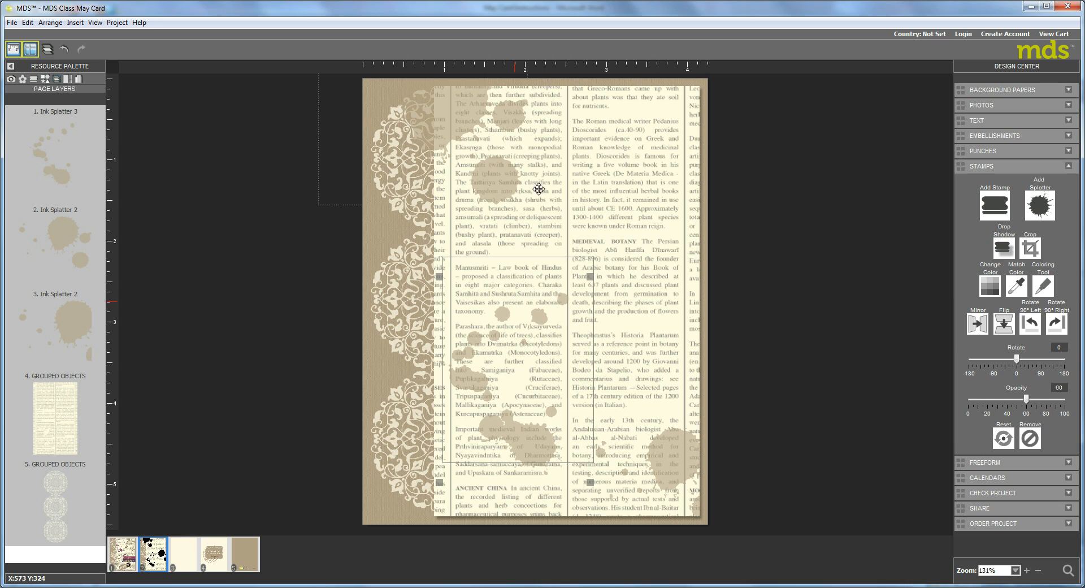
drag(514, 301, 518, 281)
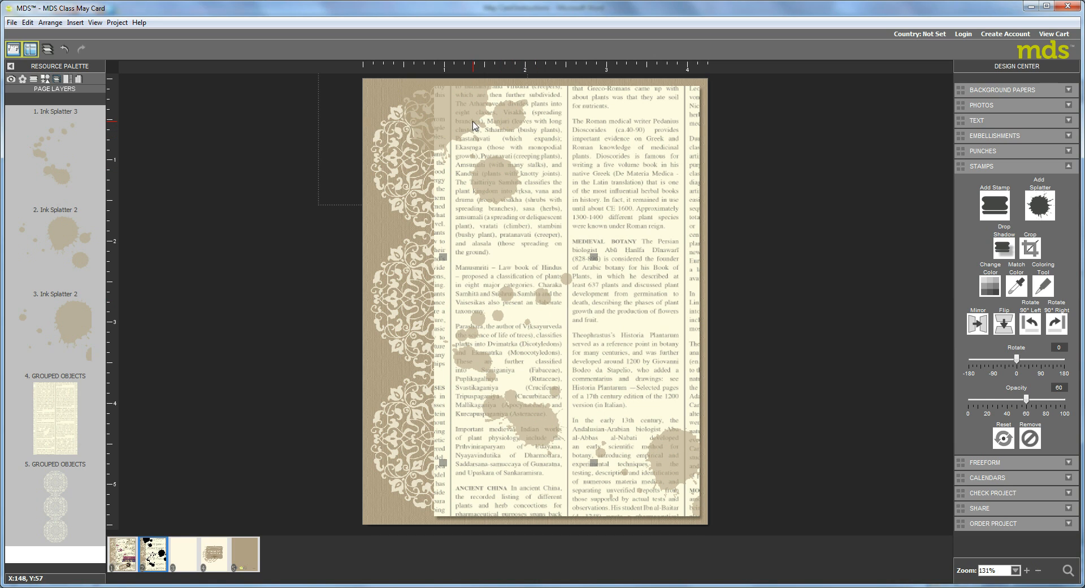
mouse_move(470, 125)
mouse_down()
mouse_move(619, 149)
mouse_move(629, 198)
mouse_up()
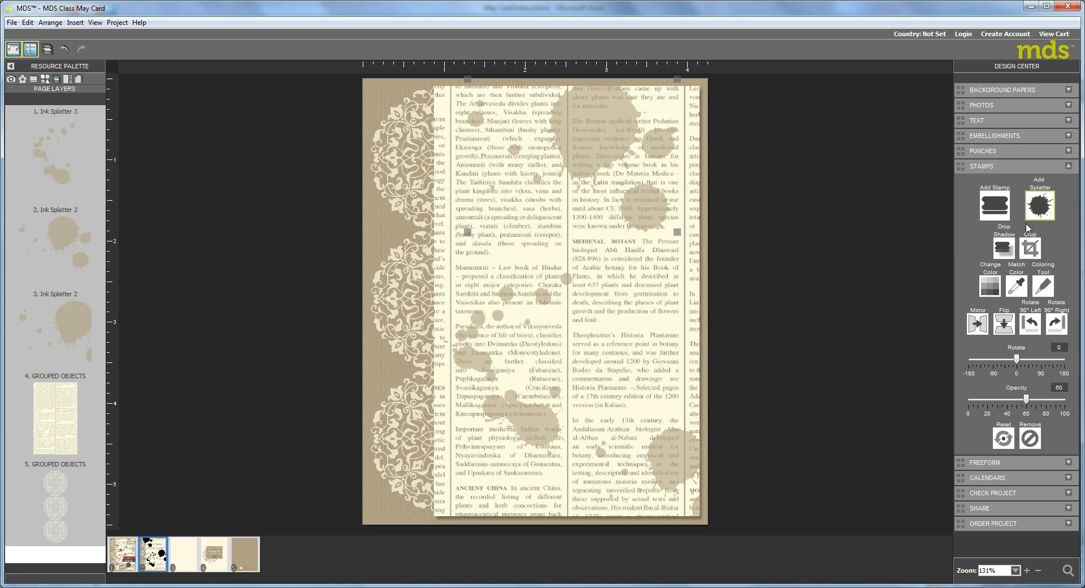
Crop the top and right sides off the upper Ink Splatter 2 and align it flush with the text paper's upper-right corner
click(1031, 251)
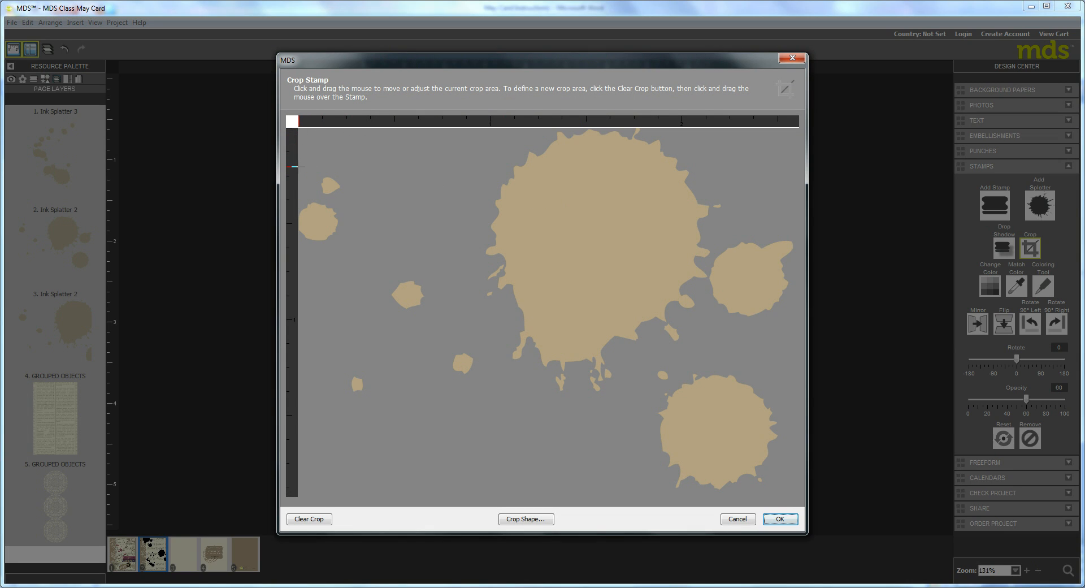
drag(300, 167, 718, 515)
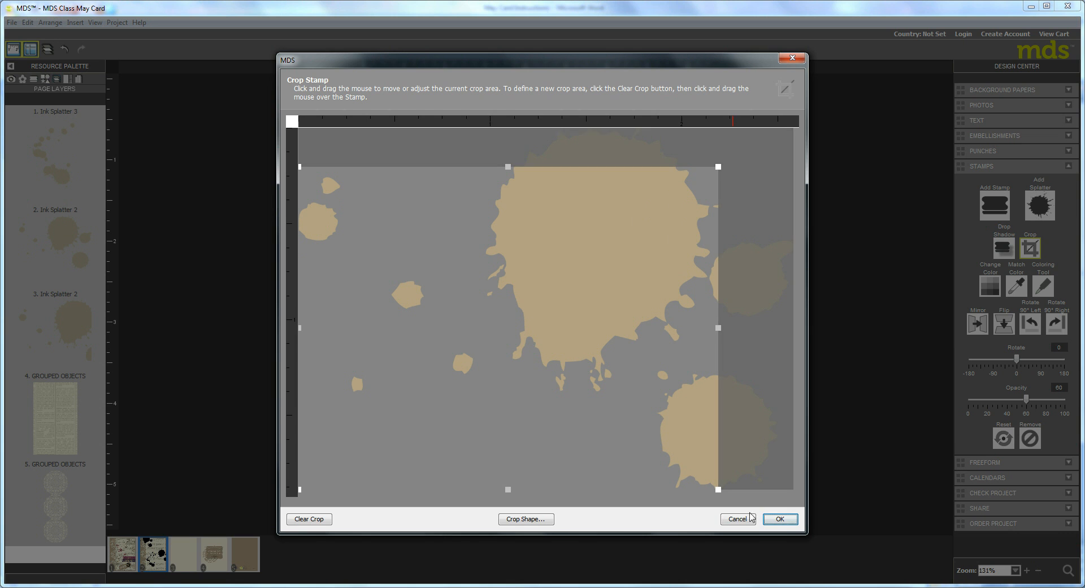
click(778, 519)
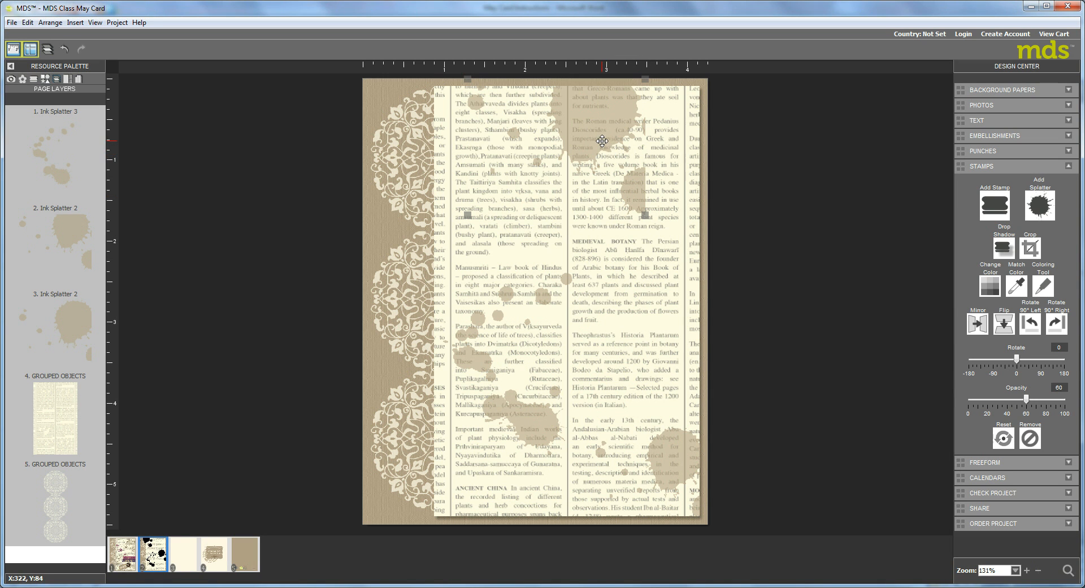
mouse_move(602, 140)
mouse_down()
mouse_move(650, 159)
mouse_move(655, 148)
mouse_up()
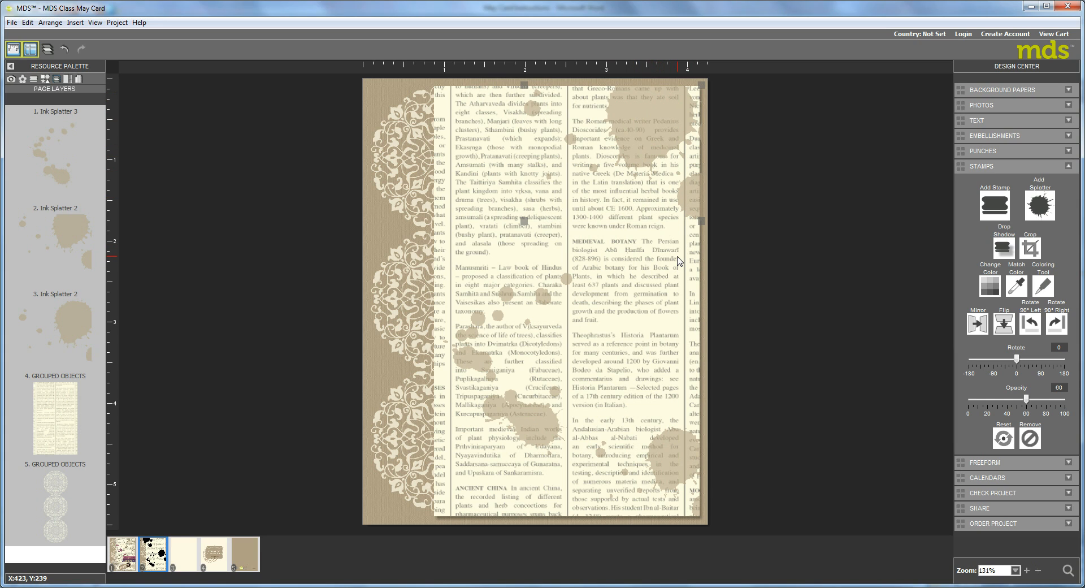
key(Left)
key(Left)
key(Left)
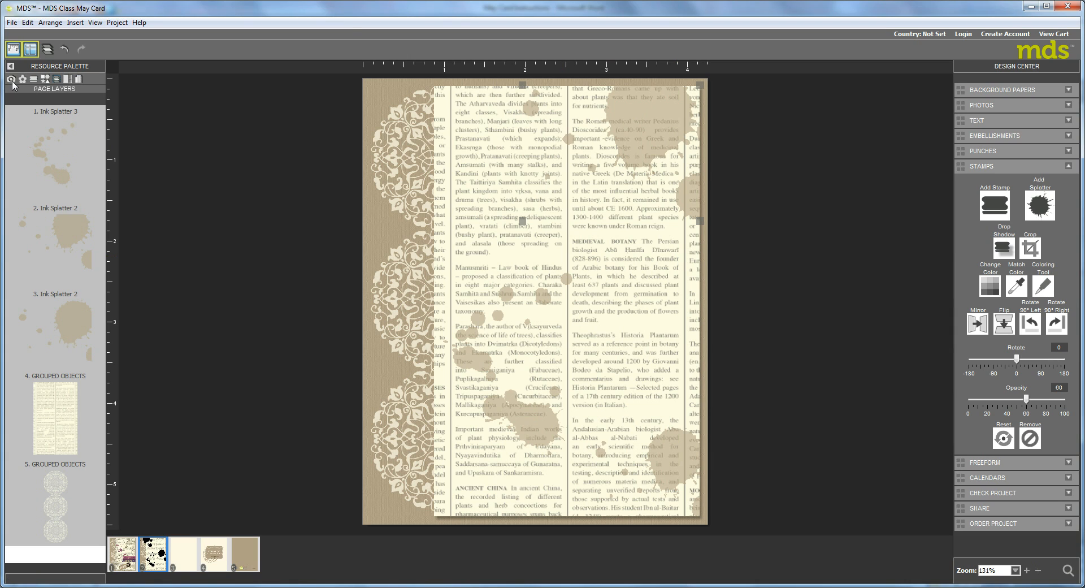
Add the Very Vanilla zigzag stitching from the Staple & Stitching embellishments and place it horizontally across the middle of the card
click(23, 80)
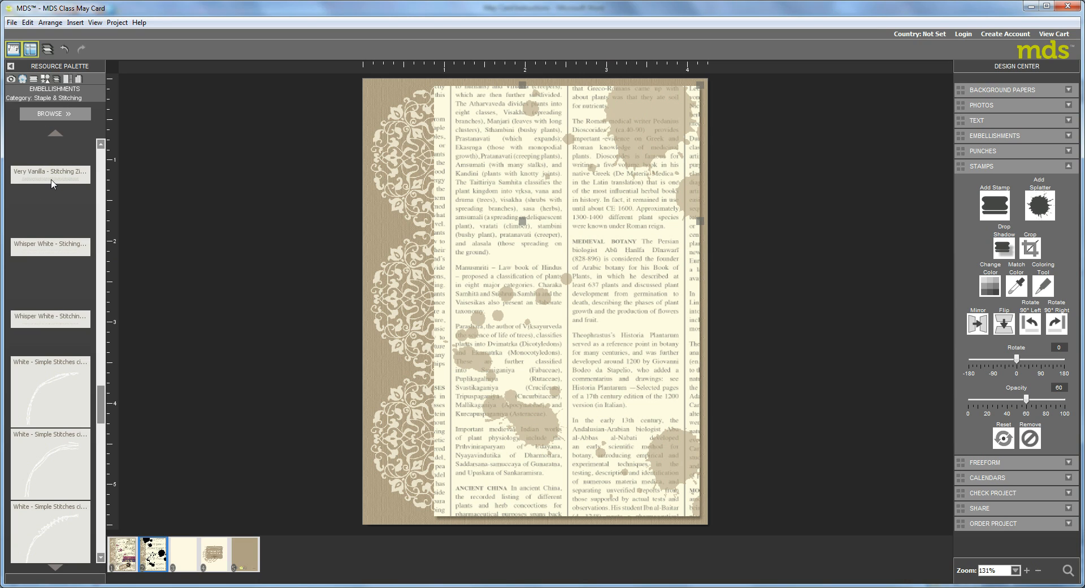
drag(51, 182, 428, 91)
drag(554, 105, 540, 103)
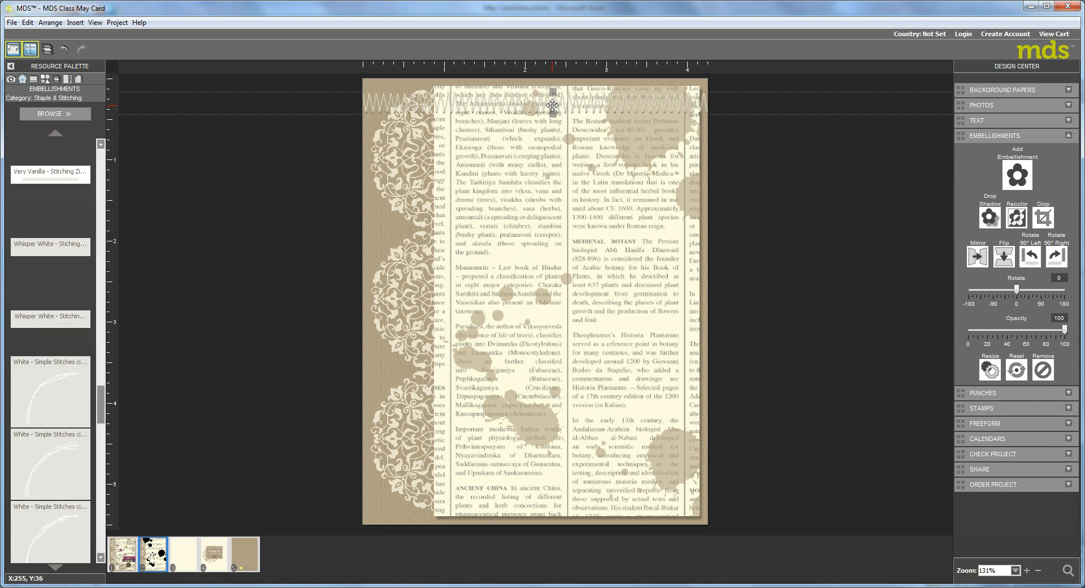
drag(716, 93, 791, 260)
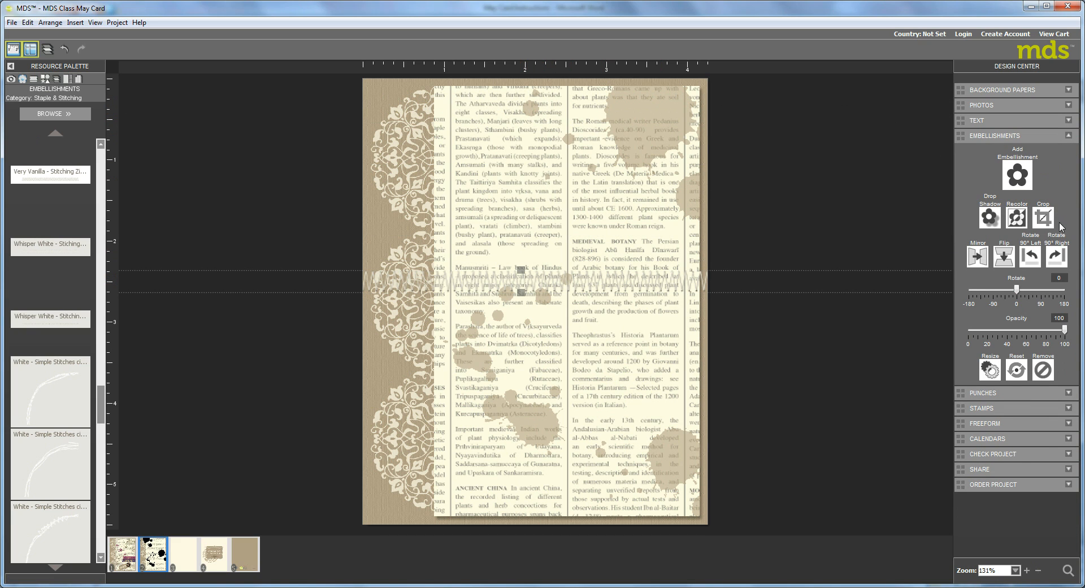
Crop the zigzag stitching to a middle section about one third of its full length
click(1043, 217)
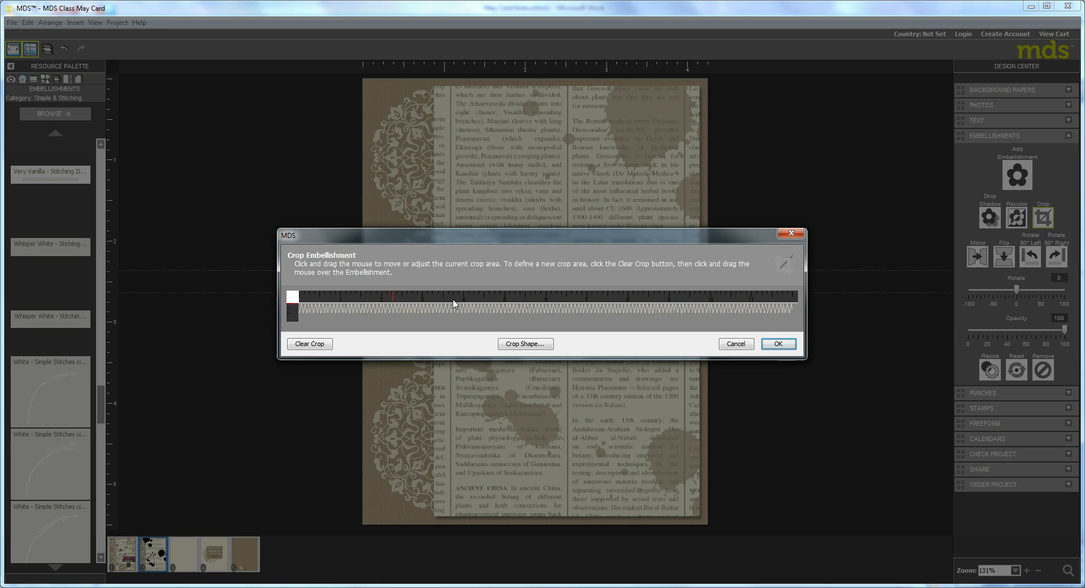
drag(454, 302, 616, 323)
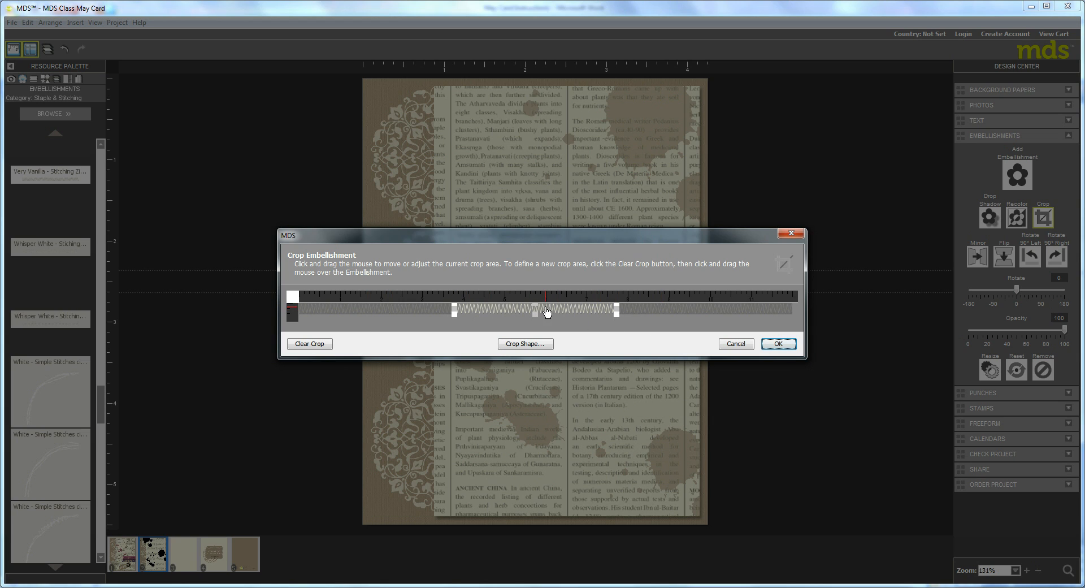